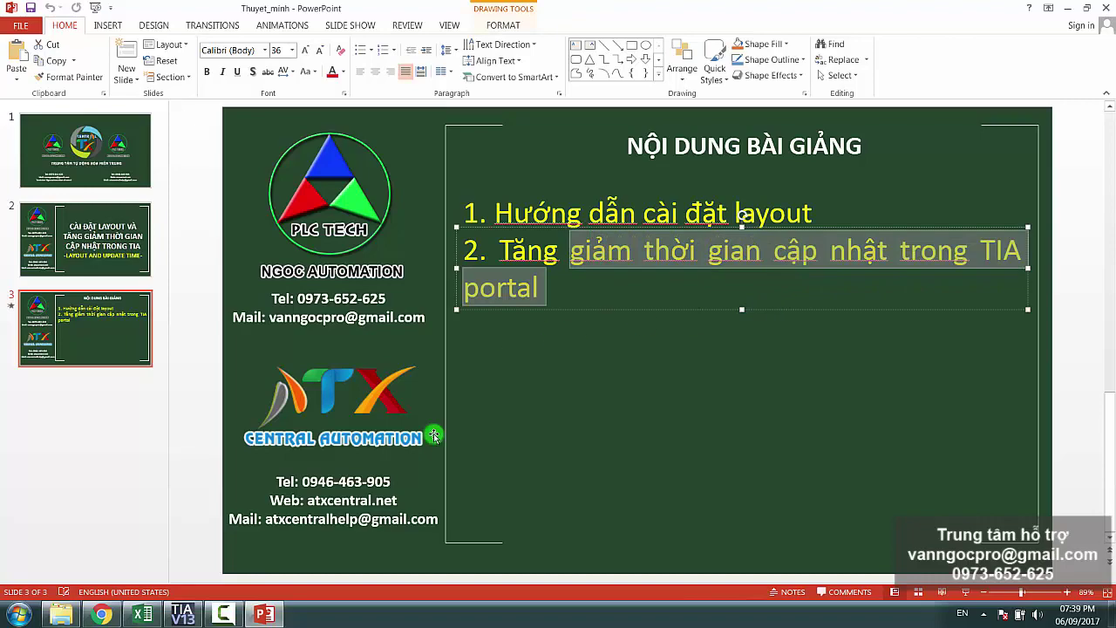
# Switch to TIA Portal and start the HMI_RT_1 runtime simulation, accepting demo mode.
pyautogui.click(181, 615)
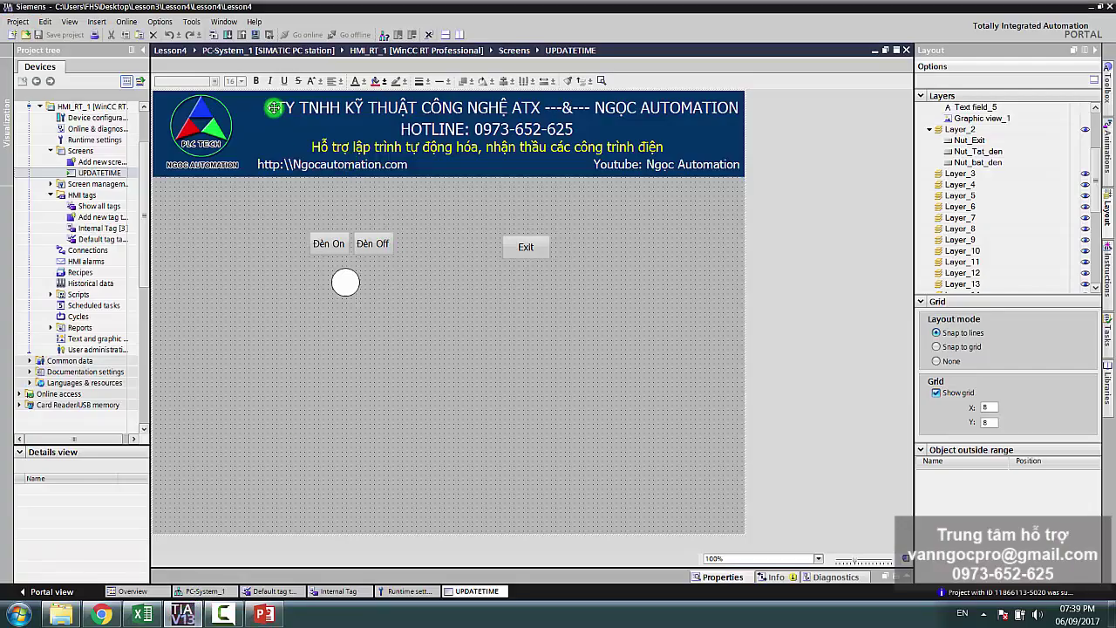
pyautogui.click(257, 36)
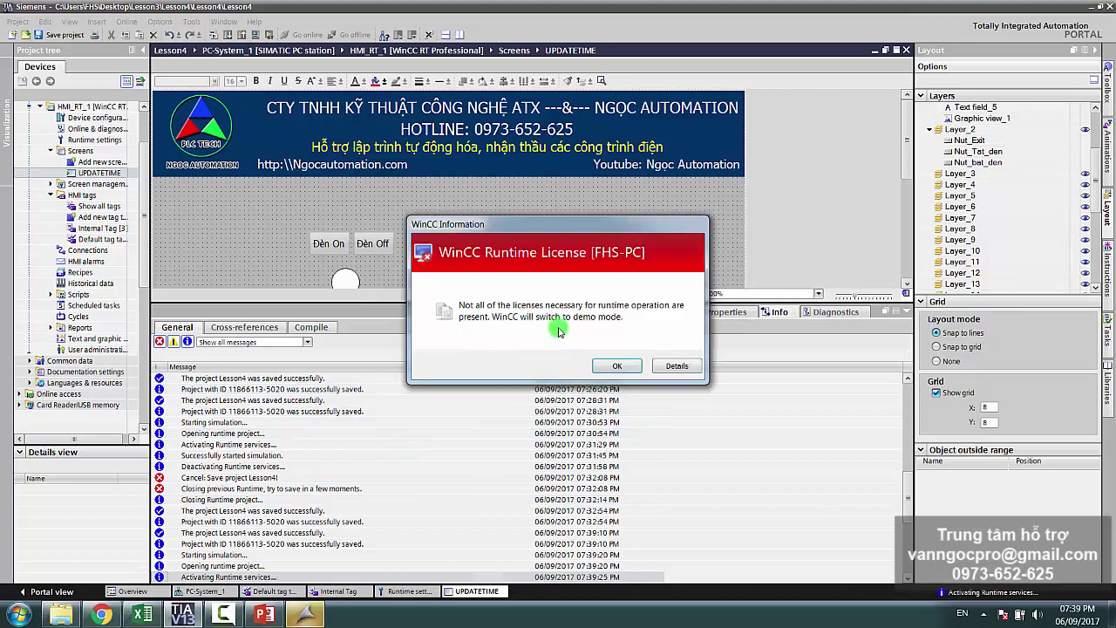
pyautogui.click(616, 365)
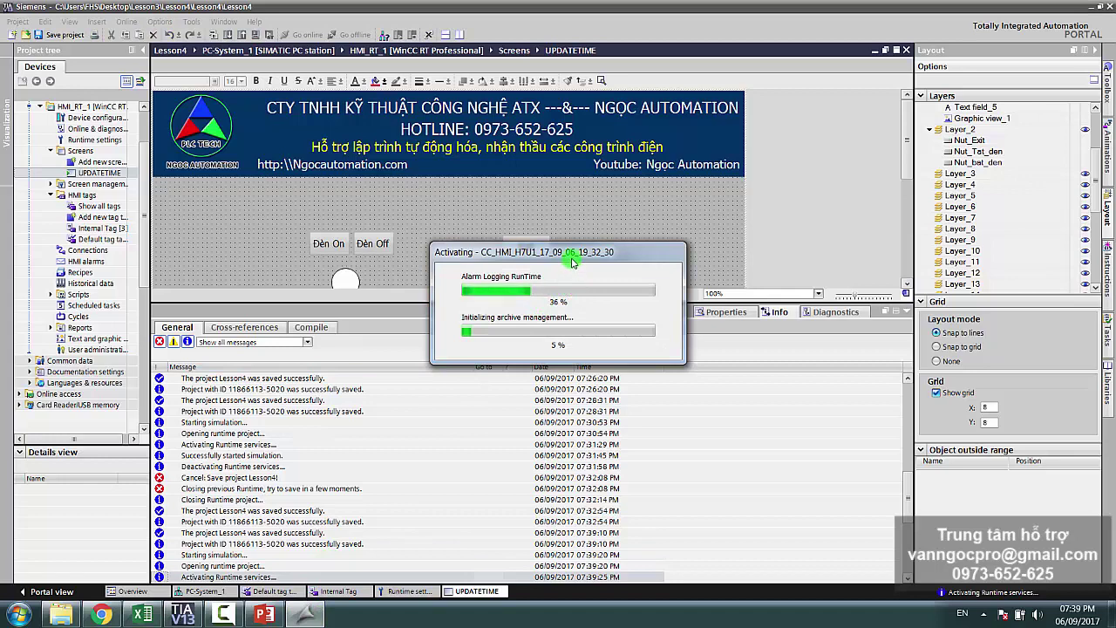
pyautogui.moveTo(573, 252); pyautogui.dragTo(511, 237)
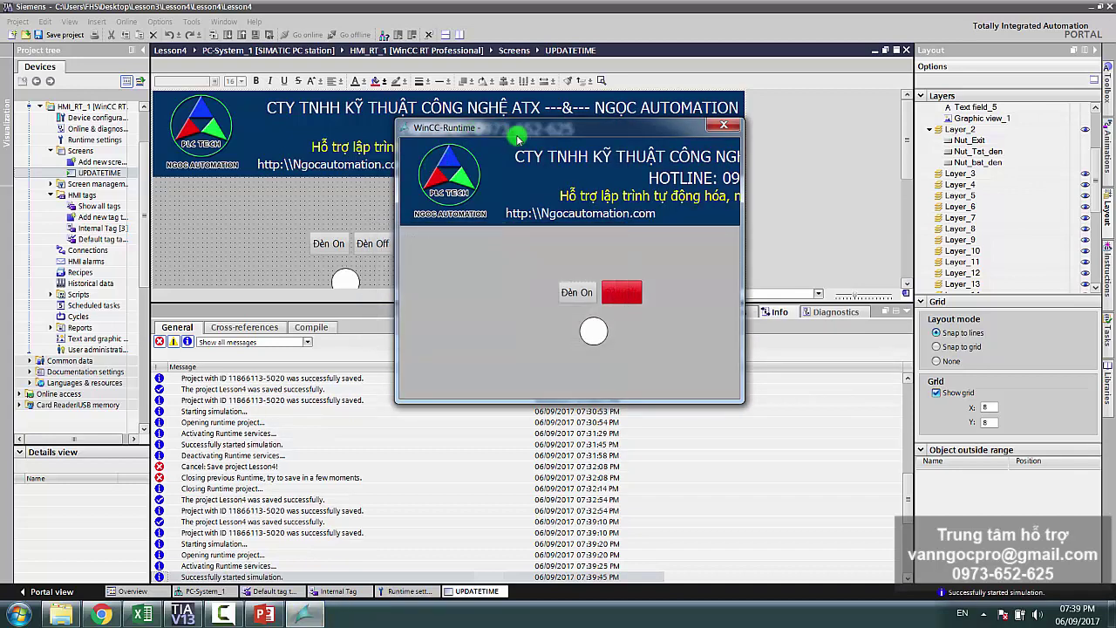
# Move and enlarge the WinCC-Runtime window to fit the full header and the Exit button.
pyautogui.moveTo(510, 135); pyautogui.dragTo(364, 86)
pyautogui.moveTo(593, 353); pyautogui.dragTo(848, 419)
pyautogui.moveTo(490, 87); pyautogui.dragTo(521, 90)
# Test the lamp's update delay in the runtime by turning it on, off and on again with Đèn On and Đèn Off.
pyautogui.click(475, 249)
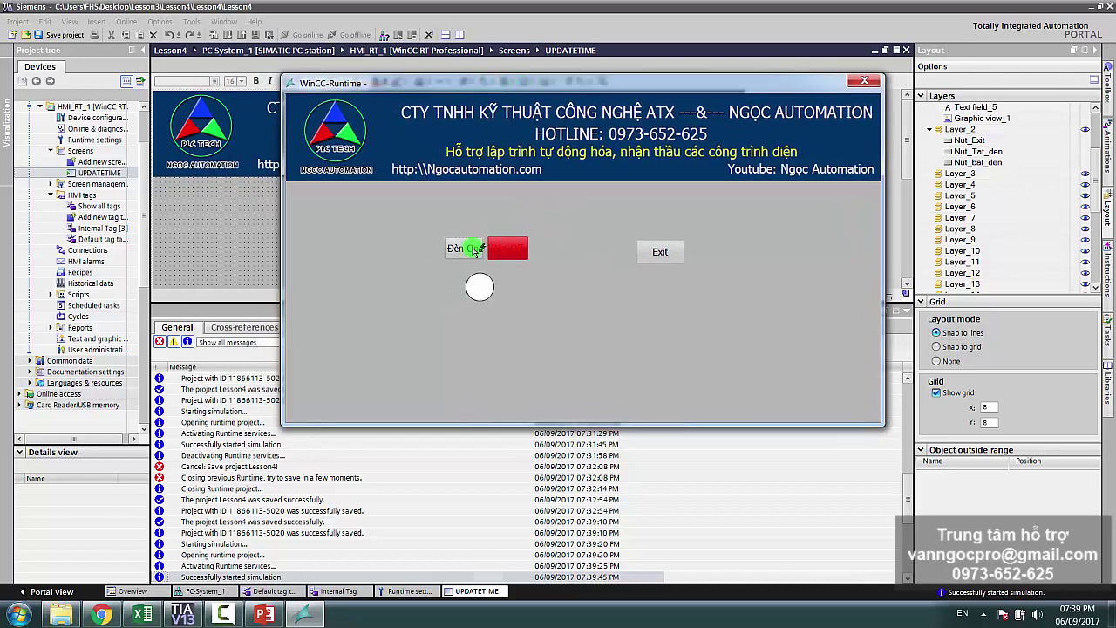
pyautogui.click(478, 285)
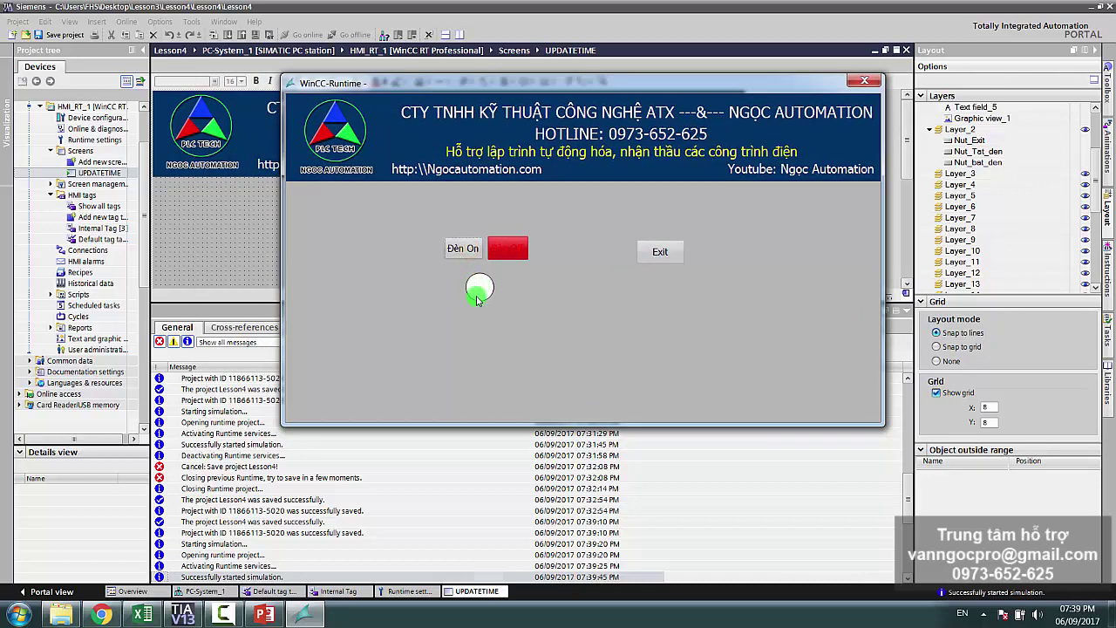
pyautogui.click(509, 298)
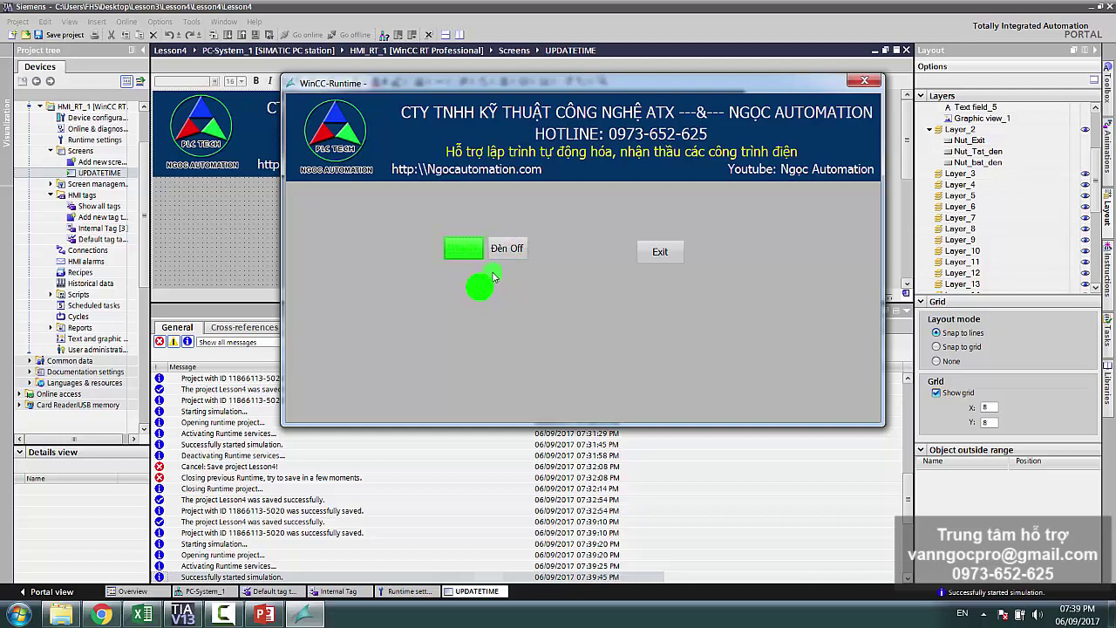
pyautogui.click(515, 328)
pyautogui.click(474, 292)
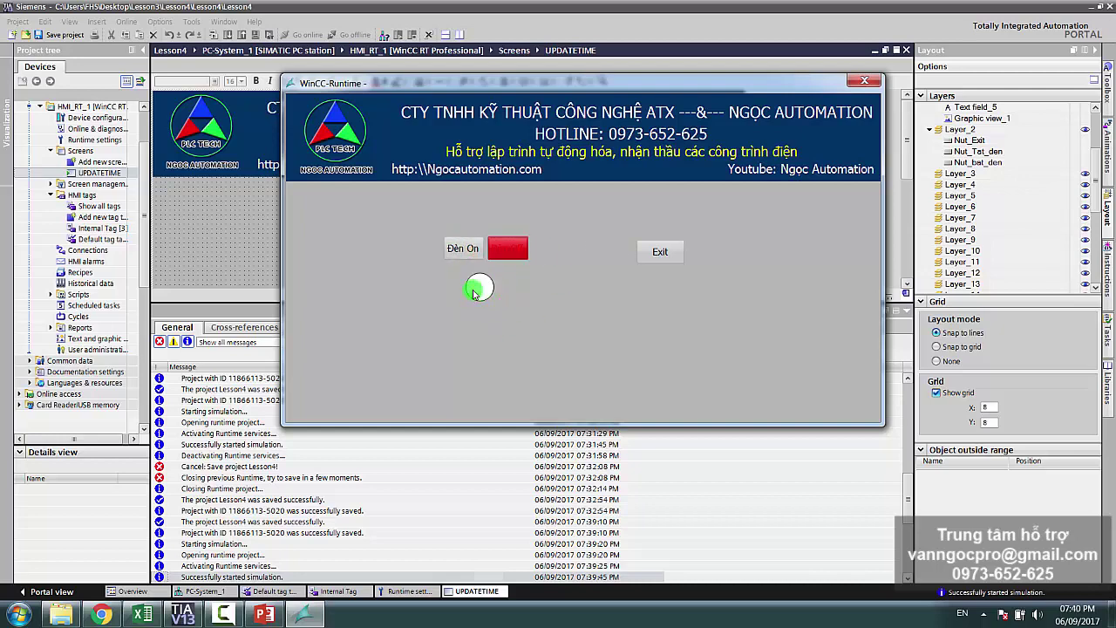
pyautogui.click(499, 244)
pyautogui.click(460, 248)
pyautogui.click(479, 286)
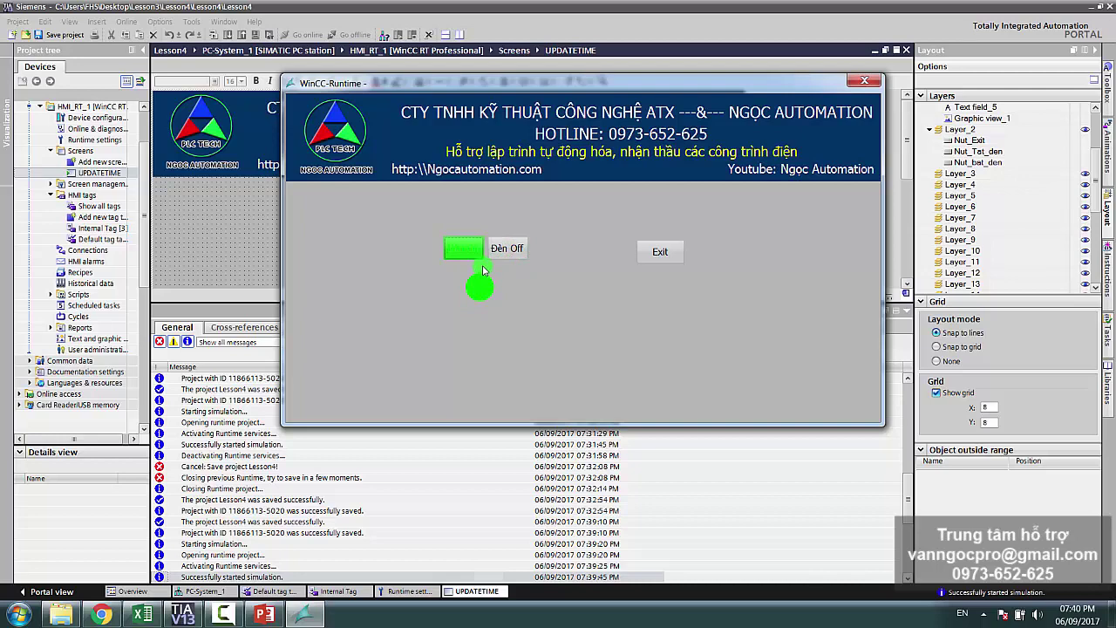
# Turn the lamp off and back on once more to check its response, repositioning the runtime window around the test.
pyautogui.moveTo(456, 87); pyautogui.dragTo(398, 90)
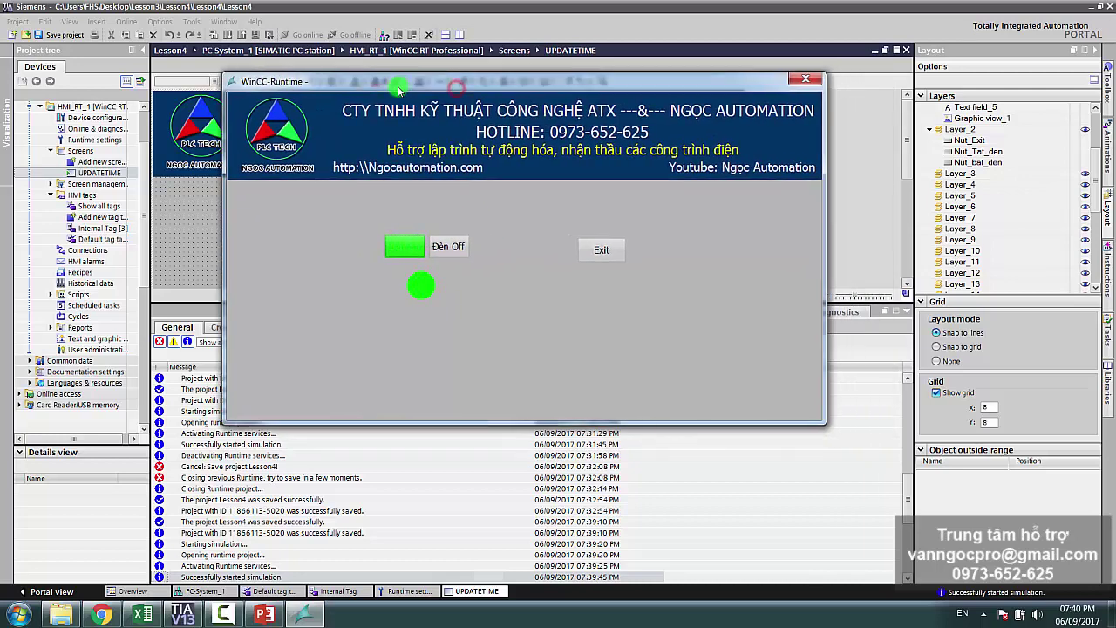
pyautogui.click(439, 250)
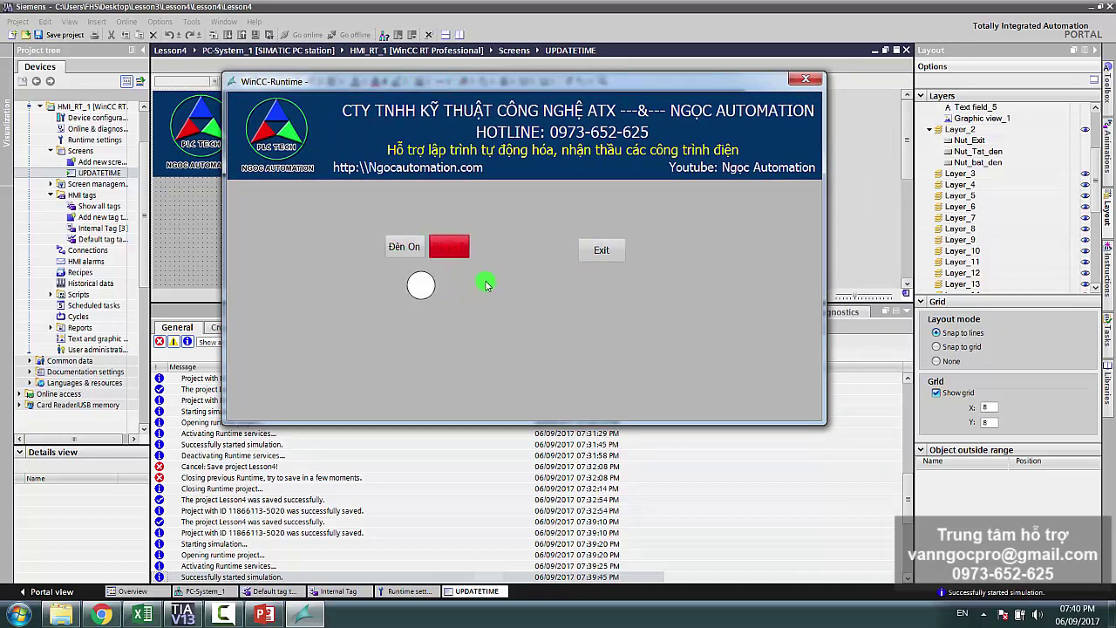
pyautogui.click(424, 248)
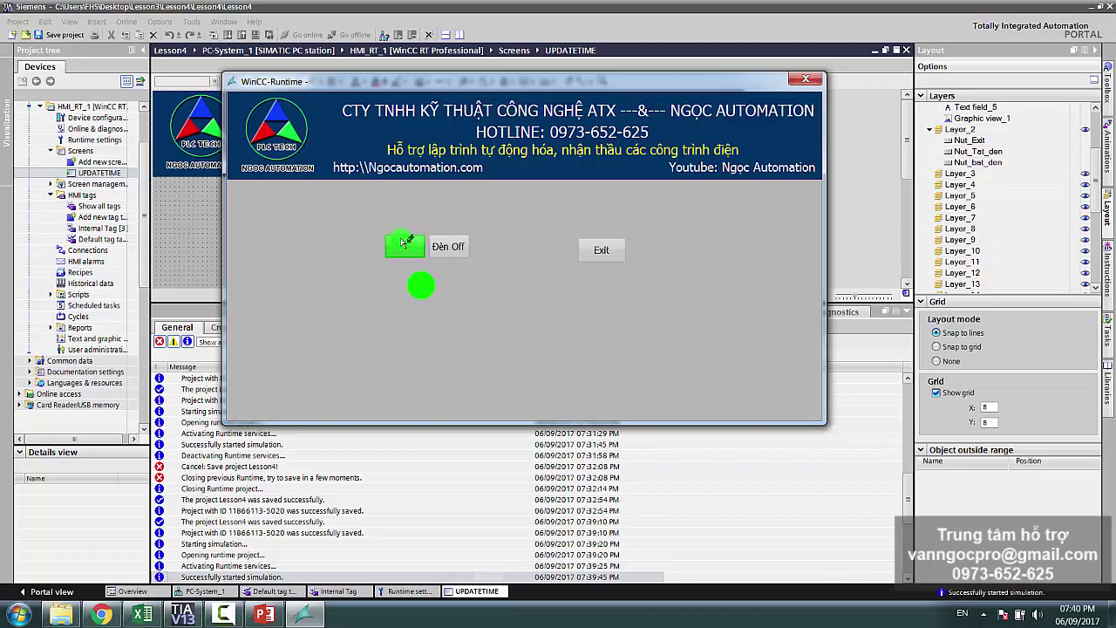
pyautogui.click(471, 85)
pyautogui.moveTo(472, 84); pyautogui.dragTo(507, 121)
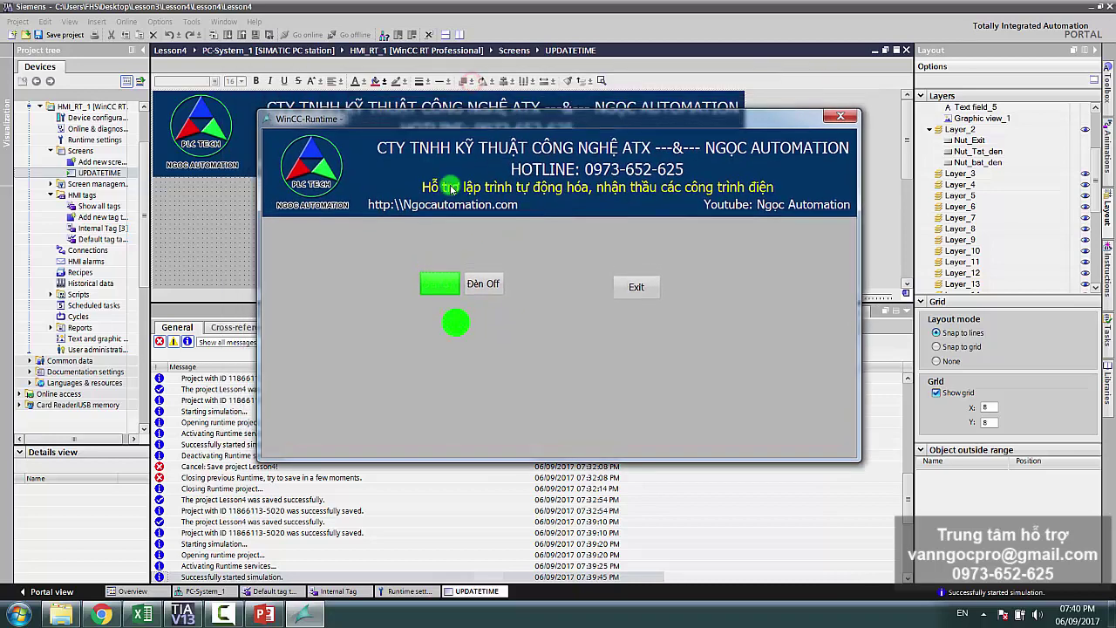
# Exit the runtime simulation and open the Cycles editor of HMI_RT_1.
pyautogui.click(635, 293)
pyautogui.moveTo(144, 209); pyautogui.dragTo(144, 178)
pyautogui.click(83, 328)
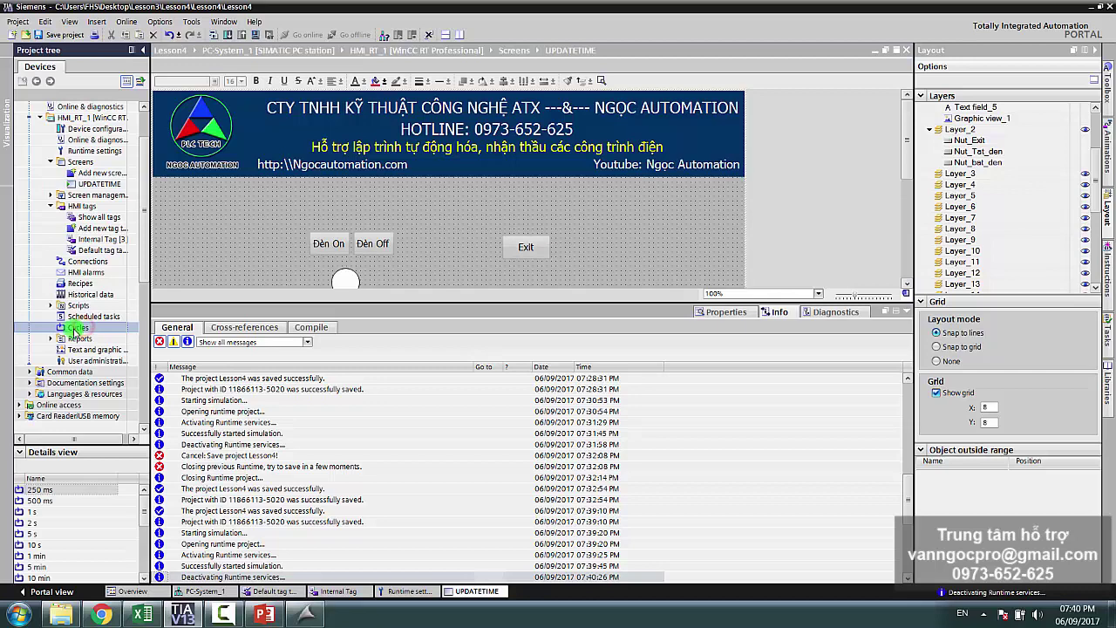
pyautogui.doubleClick(75, 328)
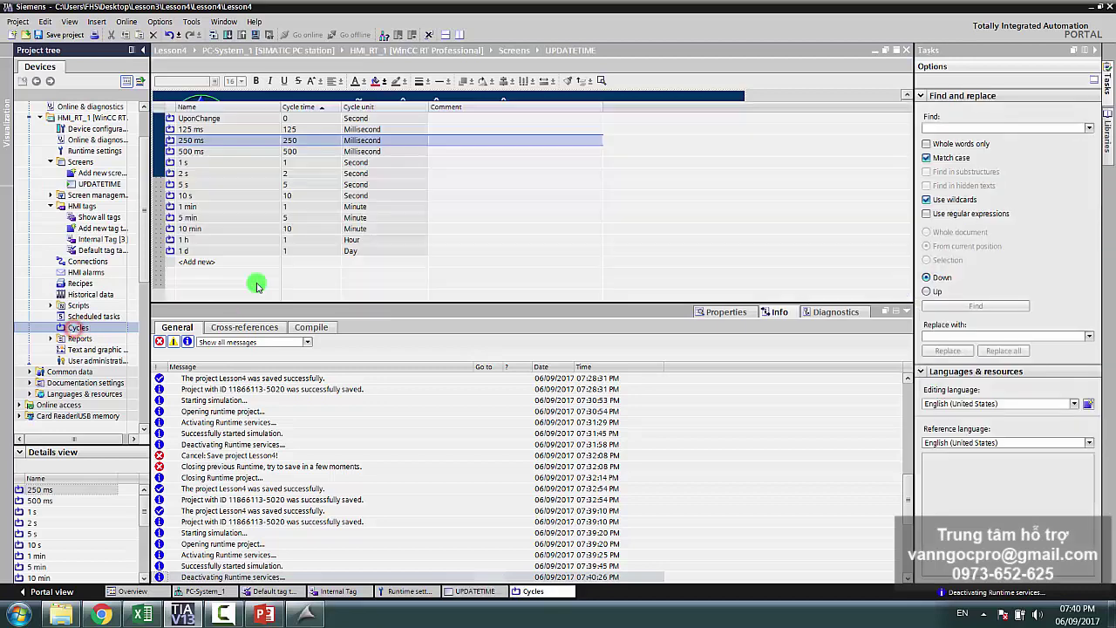
# Examine the predefined cycles from UponChange to 1 d, including their cycle times and units.
pyautogui.click(241, 130)
pyautogui.click(247, 122)
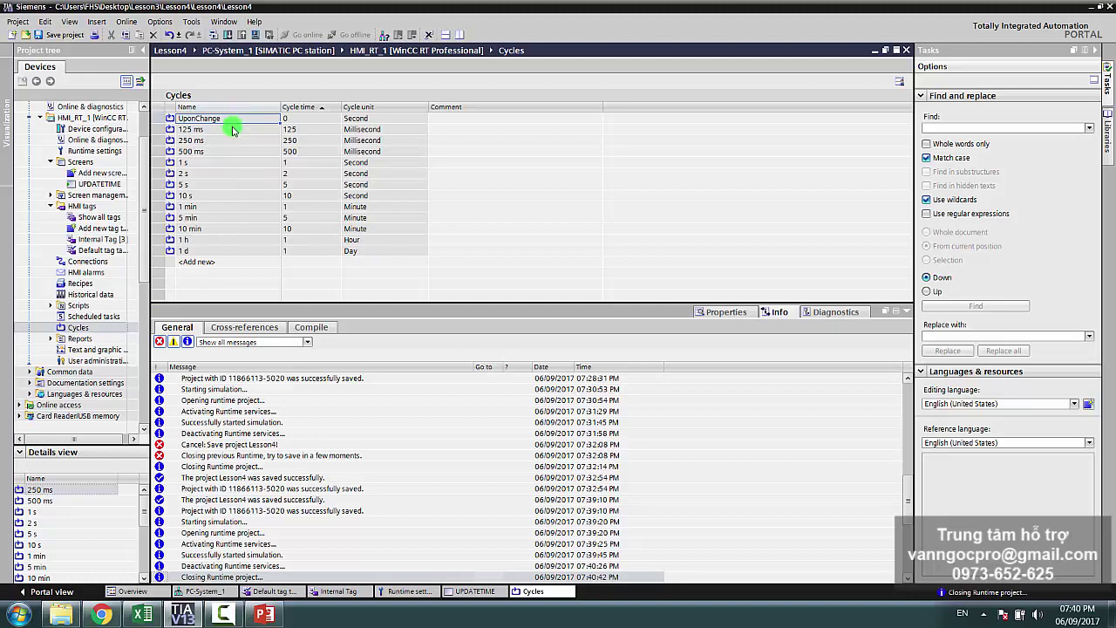
pyautogui.click(199, 129)
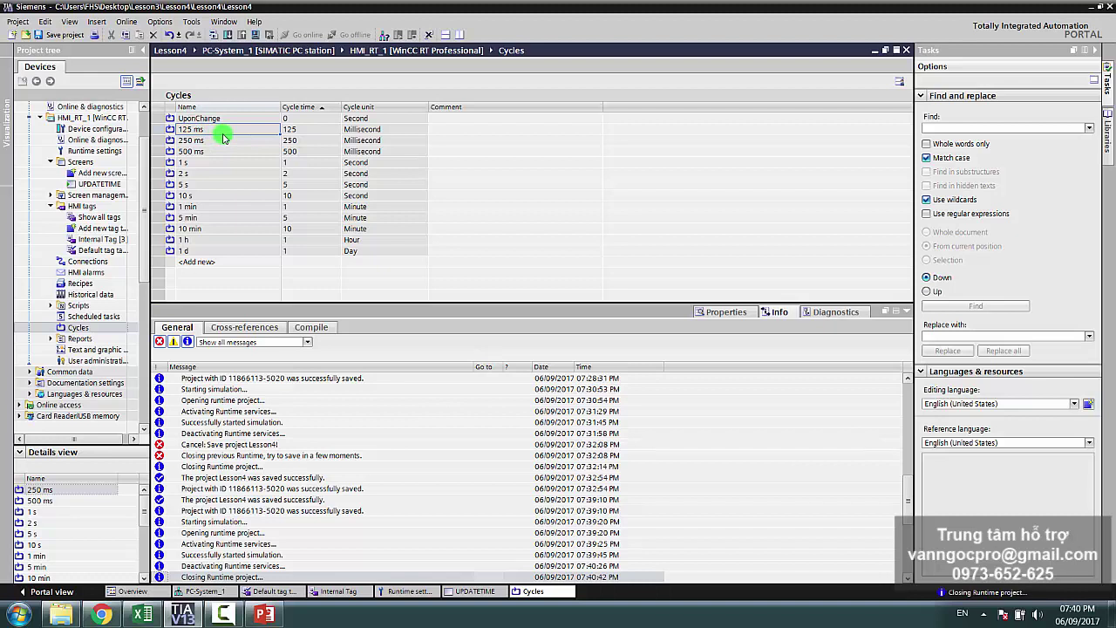
pyautogui.click(218, 140)
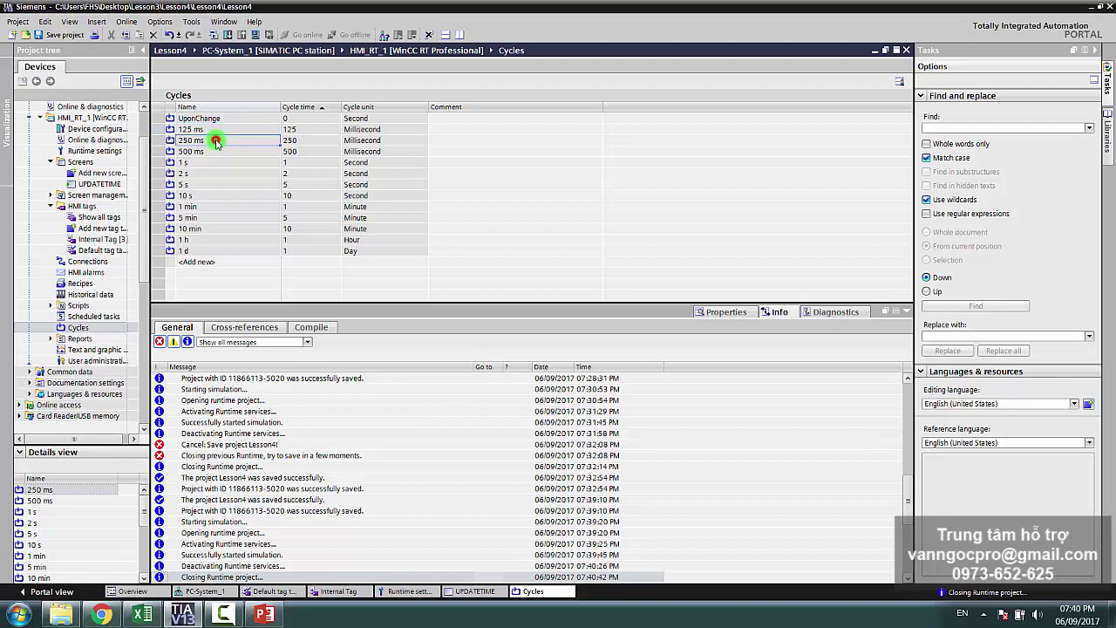
pyautogui.click(198, 164)
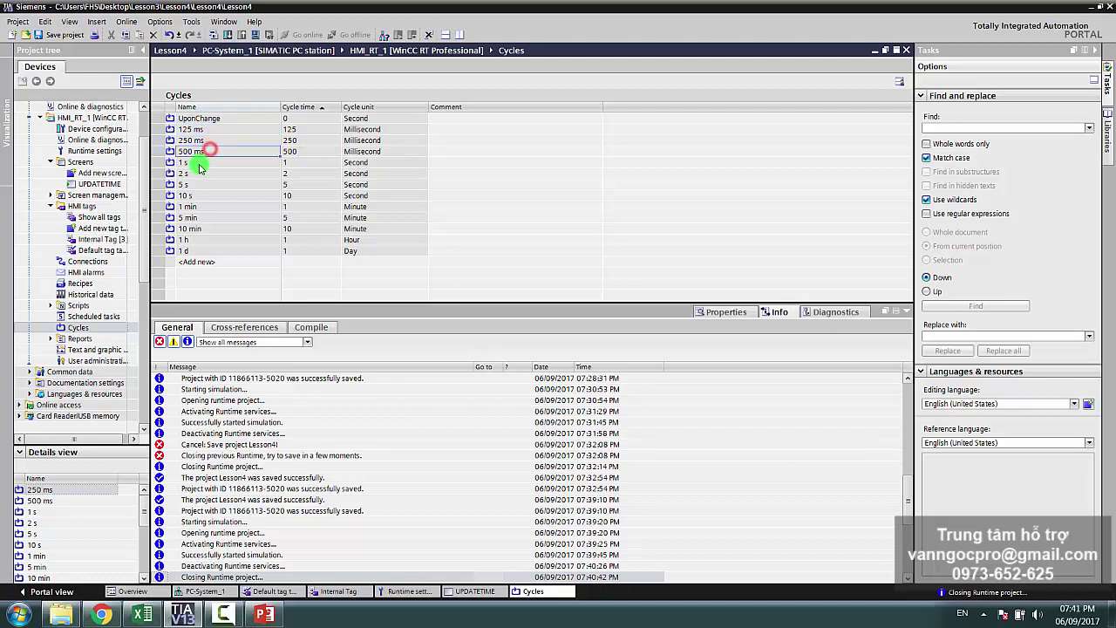
pyautogui.click(212, 249)
pyautogui.click(342, 252)
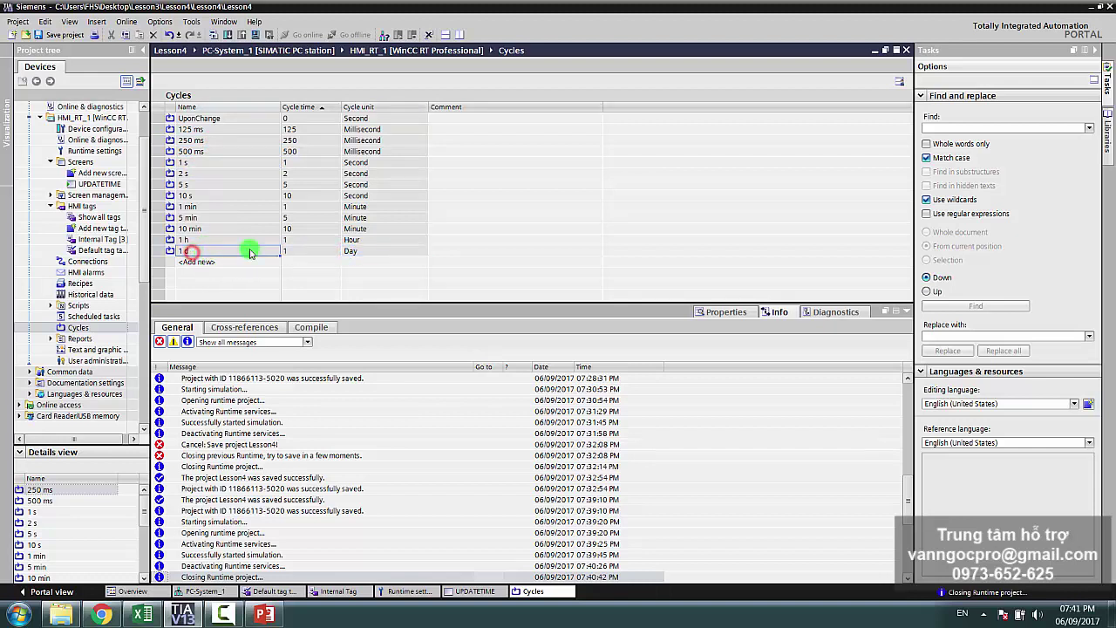
pyautogui.click(191, 252)
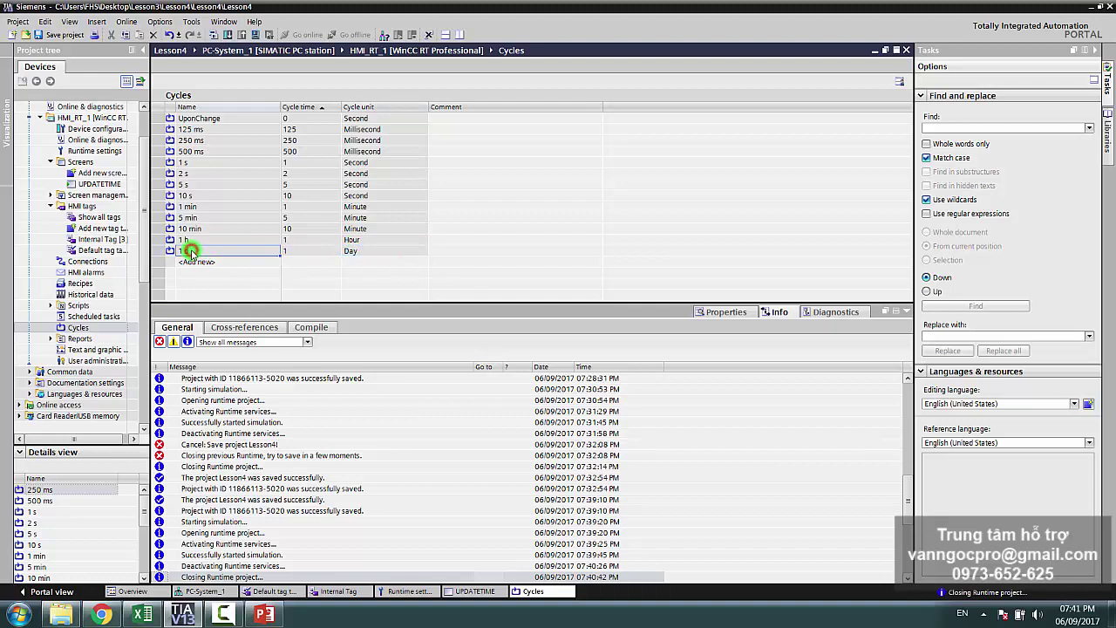
pyautogui.click(313, 250)
pyautogui.click(226, 252)
# Add a new cycle named Cap_nhat to the end of the Cycles table.
pyautogui.click(207, 263)
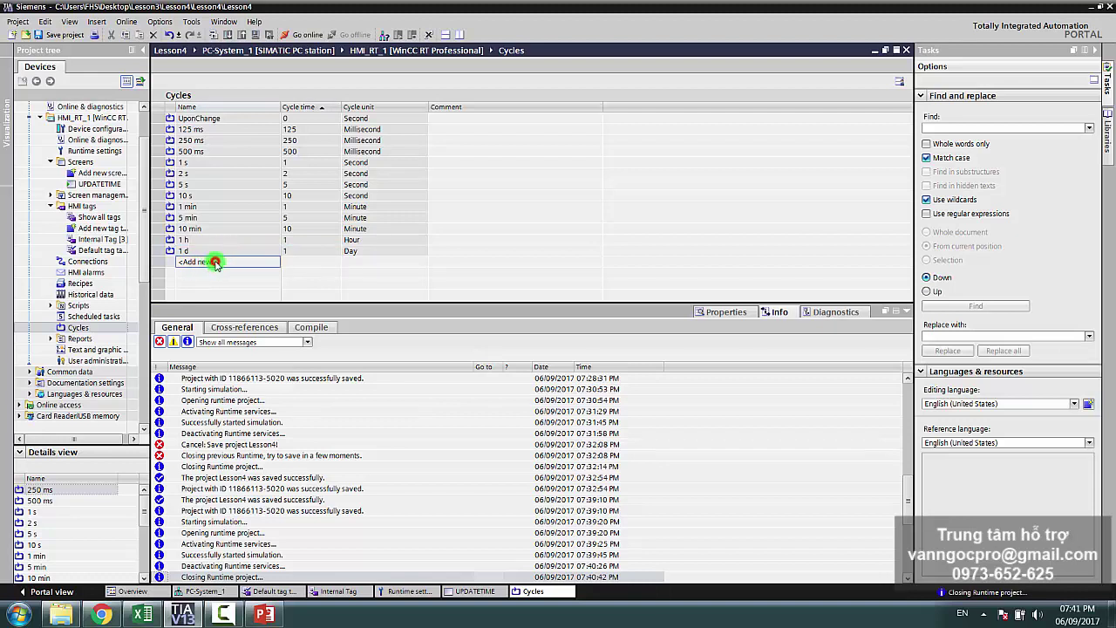
pyautogui.click(216, 263)
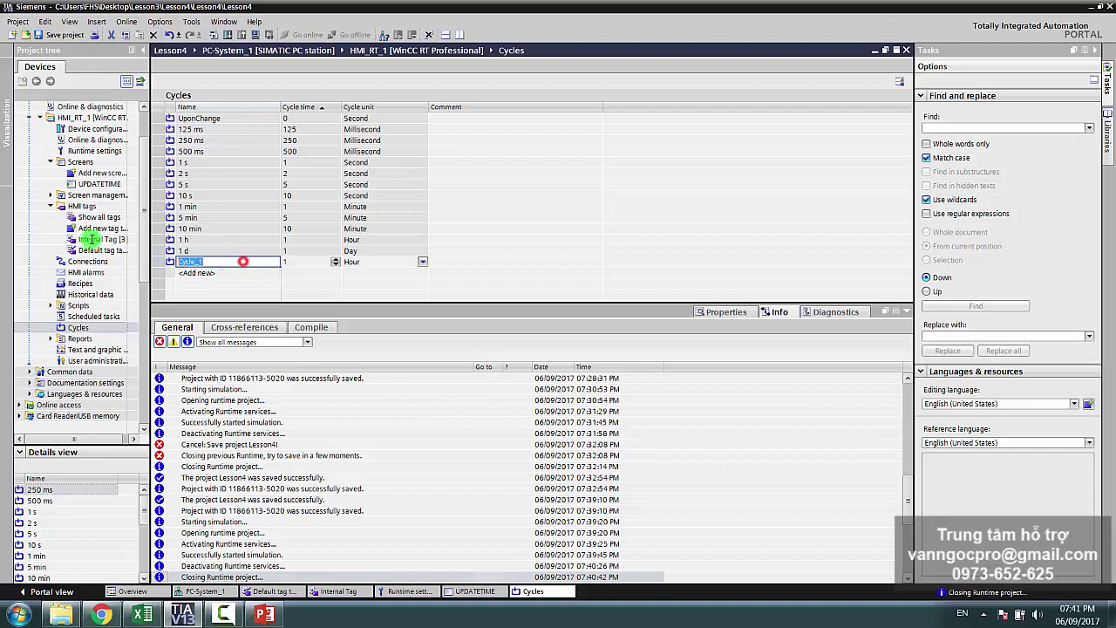
pyautogui.write('Cap_nhat')
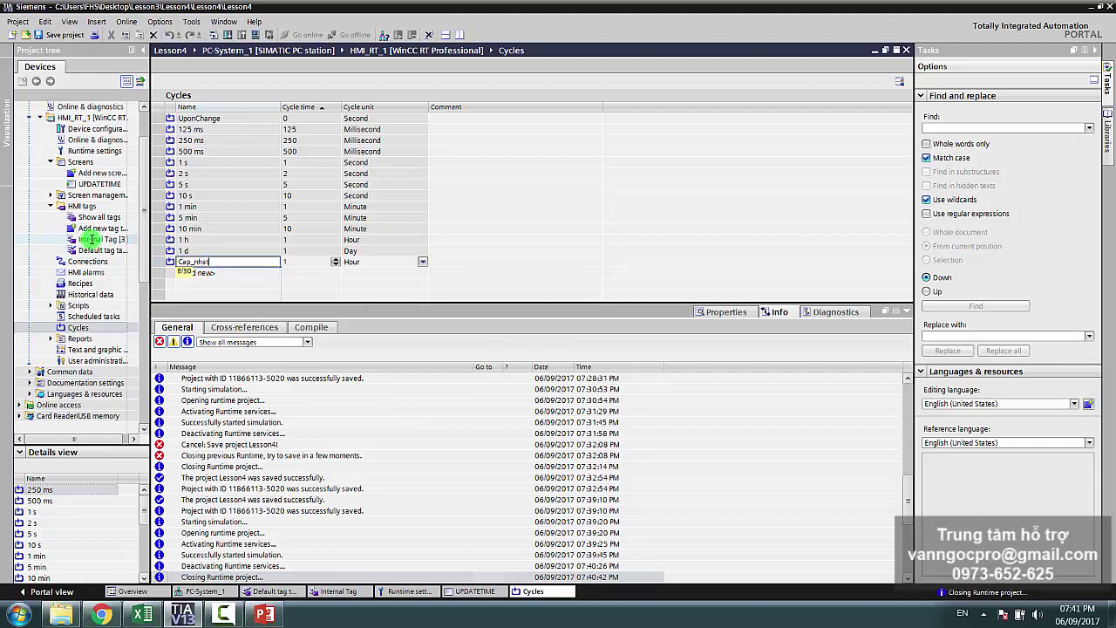
pyautogui.press('Return')
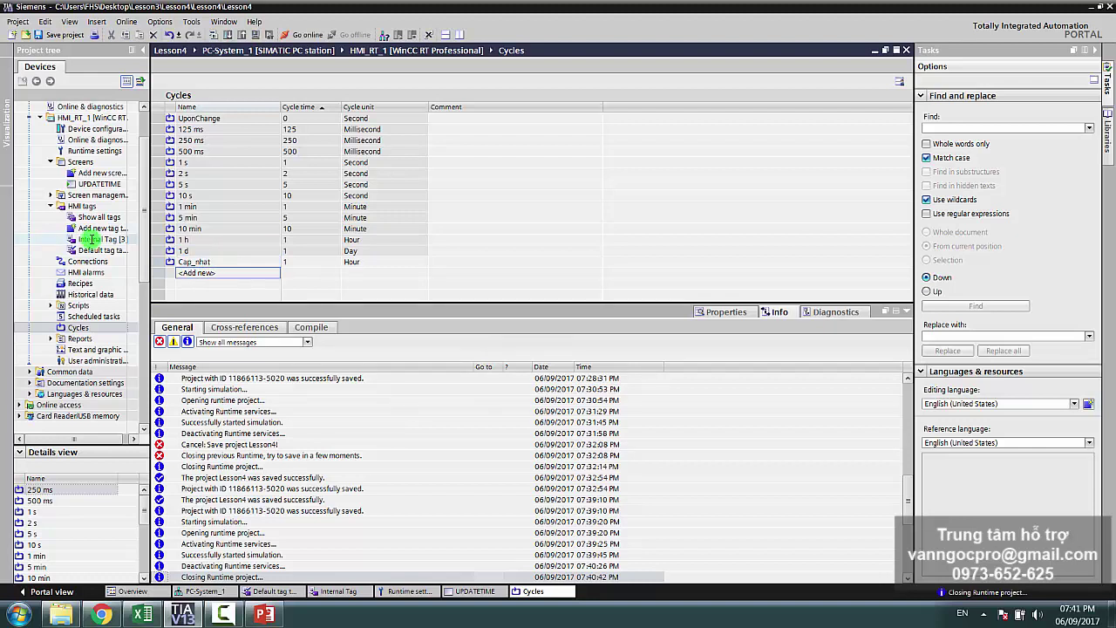
# Set the Cap_nhat cycle's unit to Millisecond and its cycle time to 100.
pyautogui.click(298, 261)
pyautogui.click(355, 262)
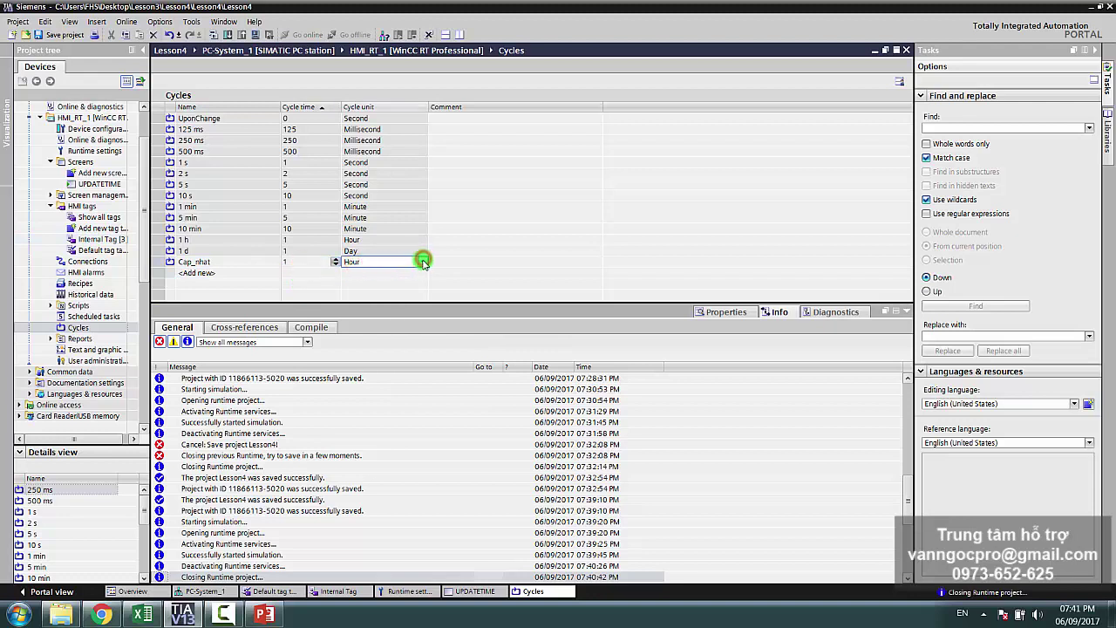
pyautogui.click(423, 261)
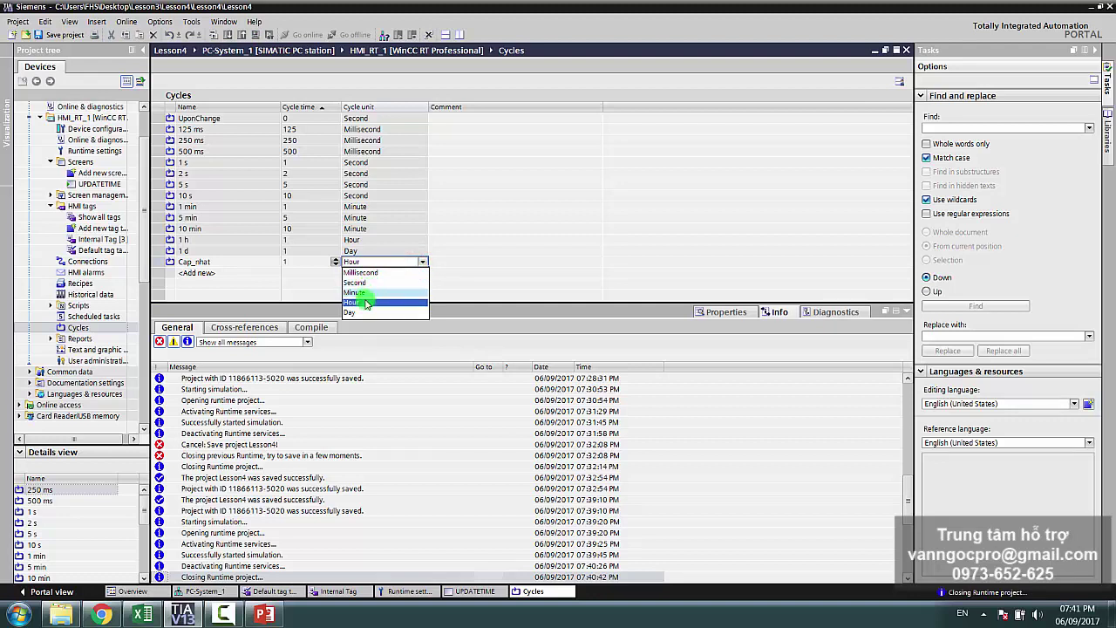
pyautogui.click(362, 272)
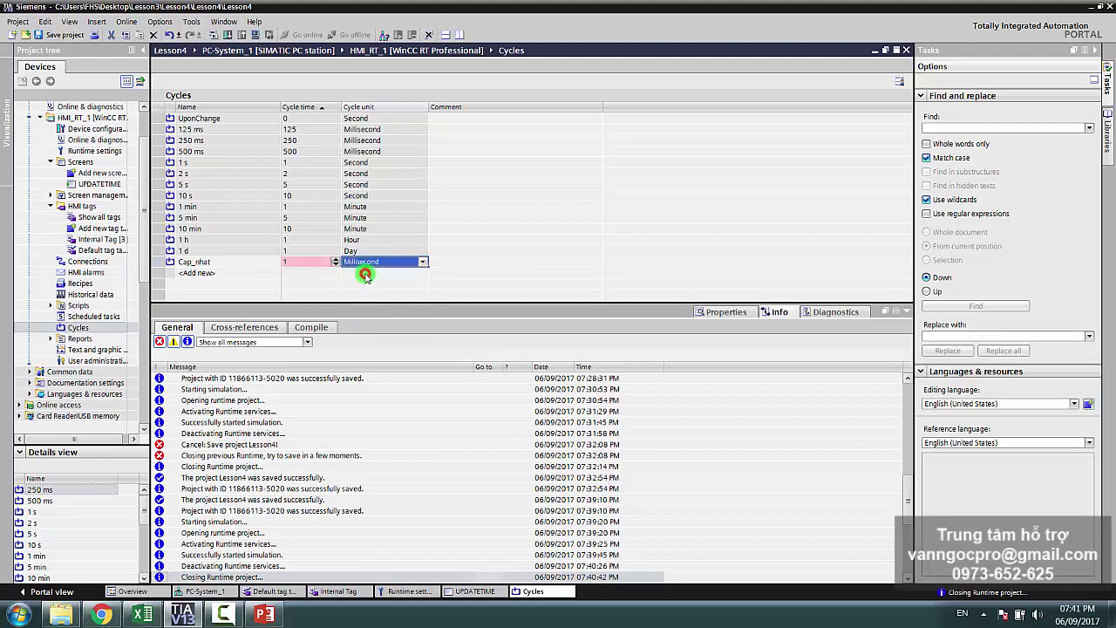
pyautogui.click(314, 263)
pyautogui.moveTo(314, 262); pyautogui.dragTo(260, 263)
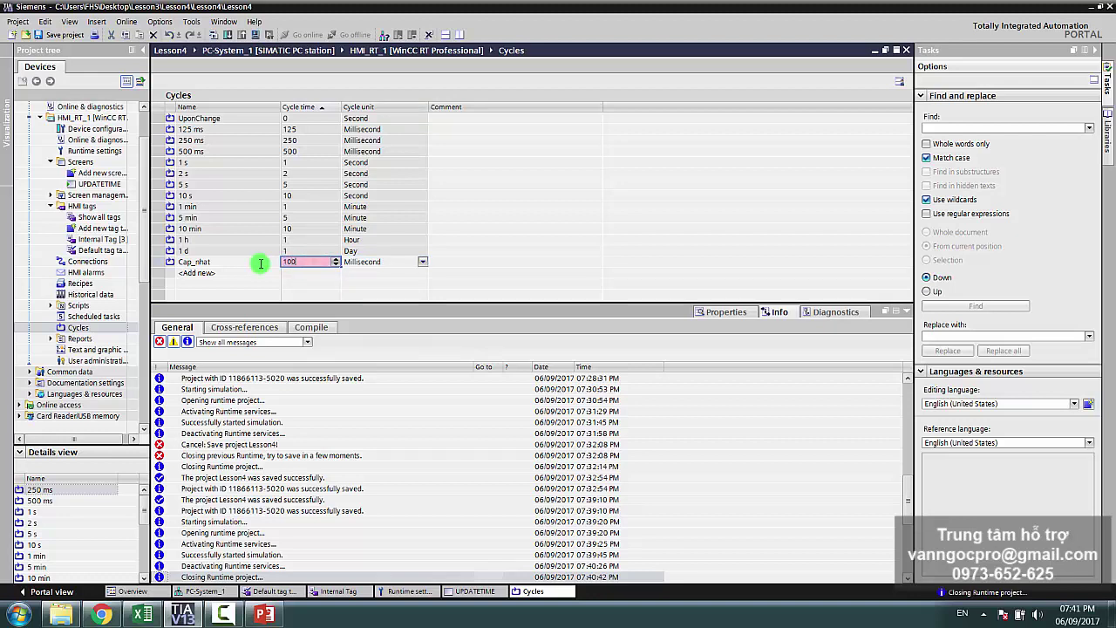
pyautogui.press('Return')
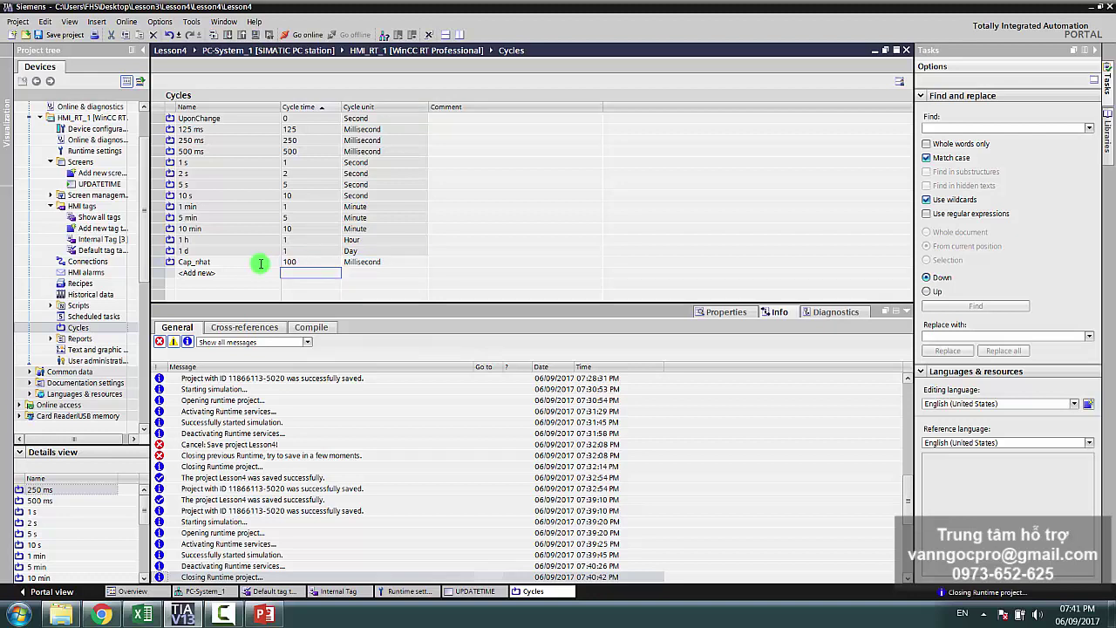
# Add an extra cycle row below Cap_nhat and delete it again.
pyautogui.click(313, 272)
pyautogui.click(297, 261)
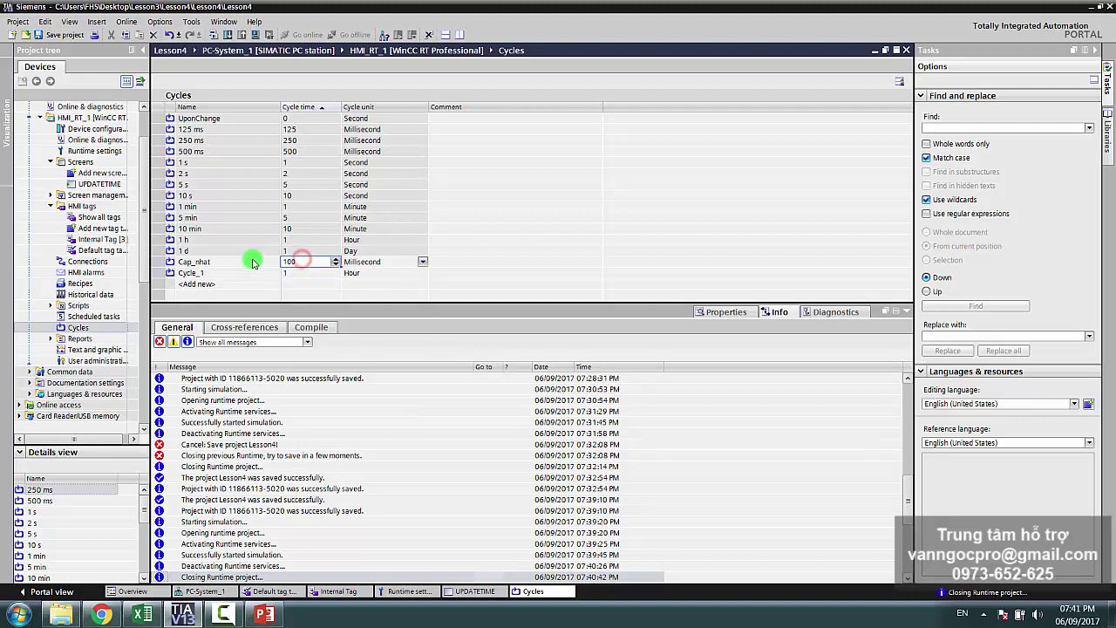
pyautogui.click(209, 273)
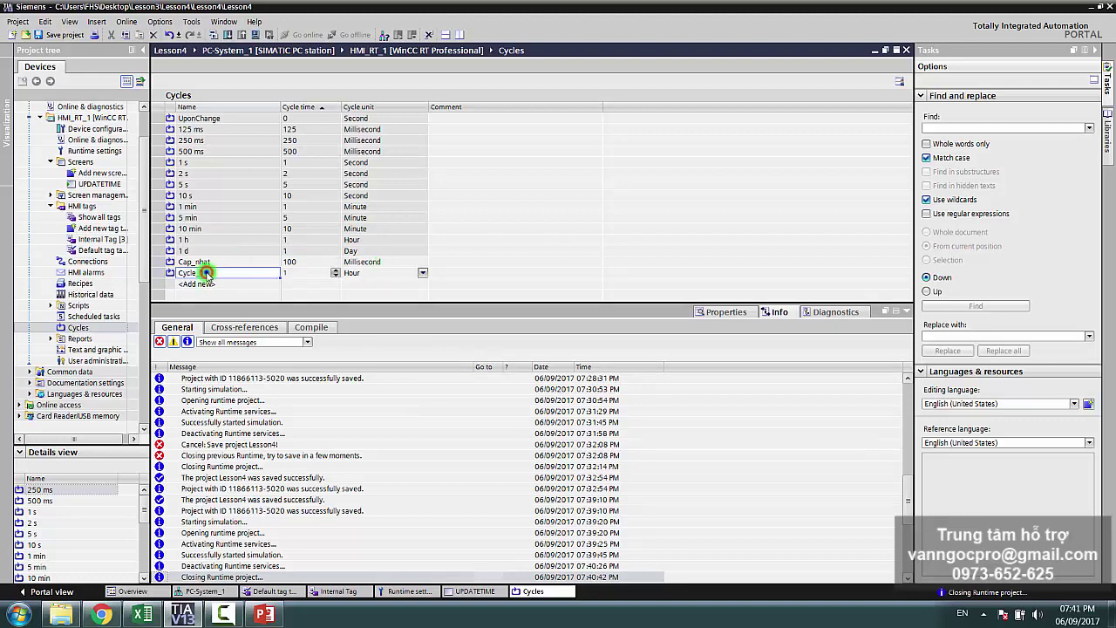
pyautogui.rightClick(209, 273)
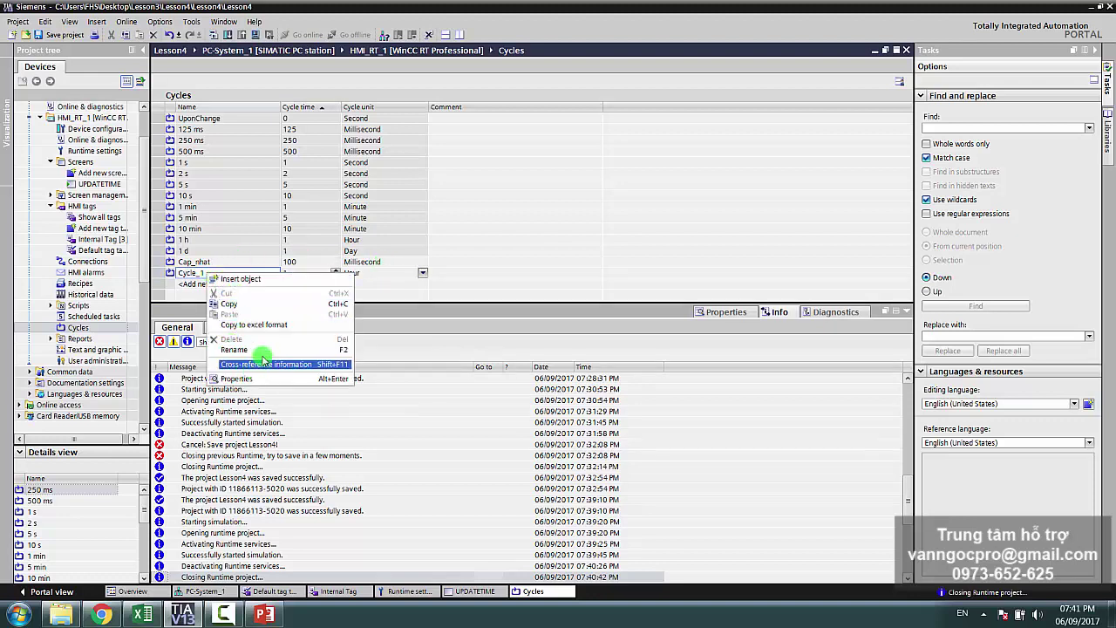
pyautogui.click(171, 276)
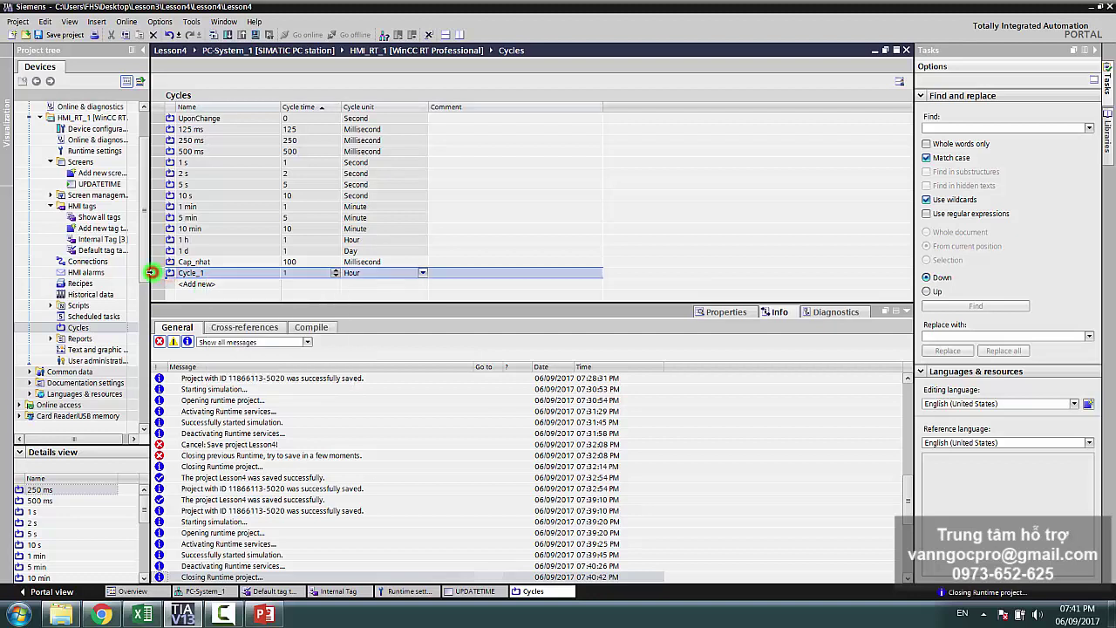
pyautogui.rightClick(151, 273)
pyautogui.click(218, 336)
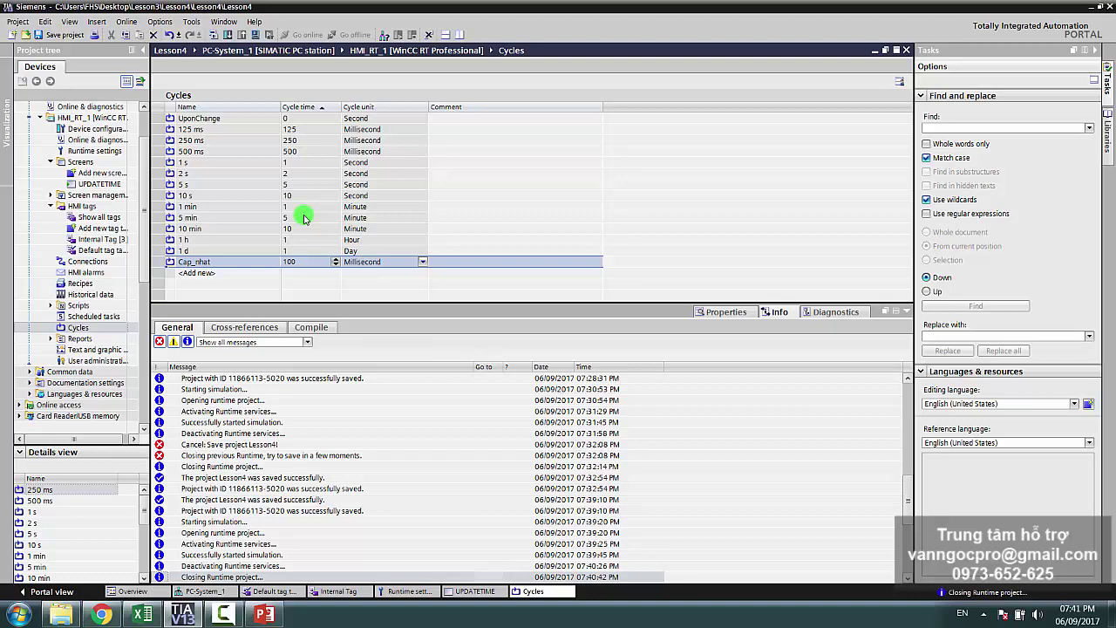
# Widen the project tree to show full item names and open the UPDATETIME screen.
pyautogui.click(215, 120)
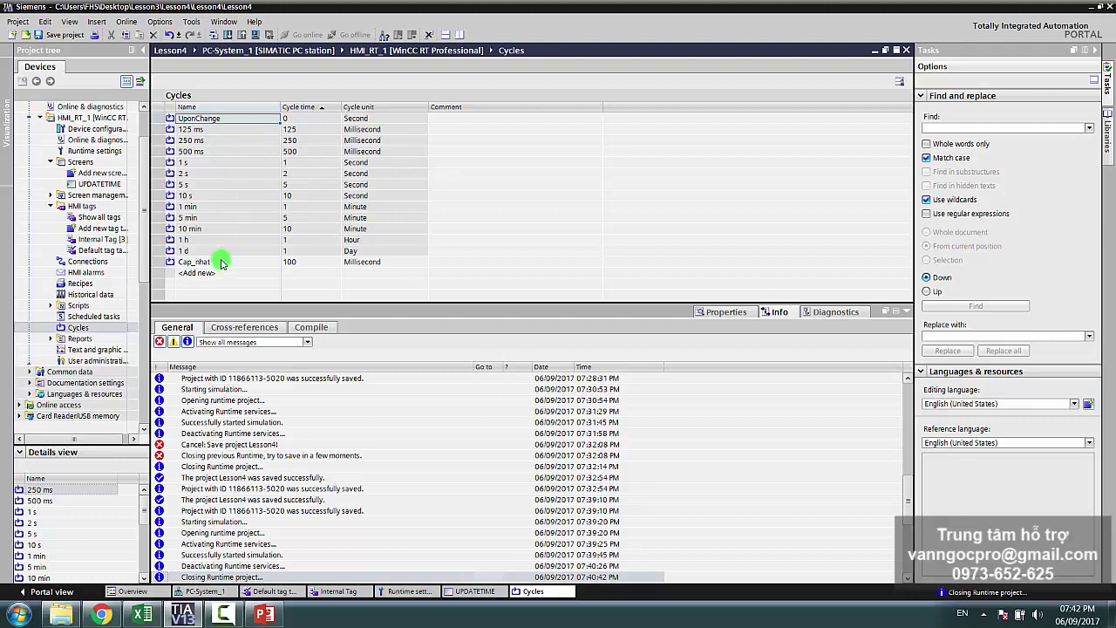
pyautogui.scroll(3, 136, 179)
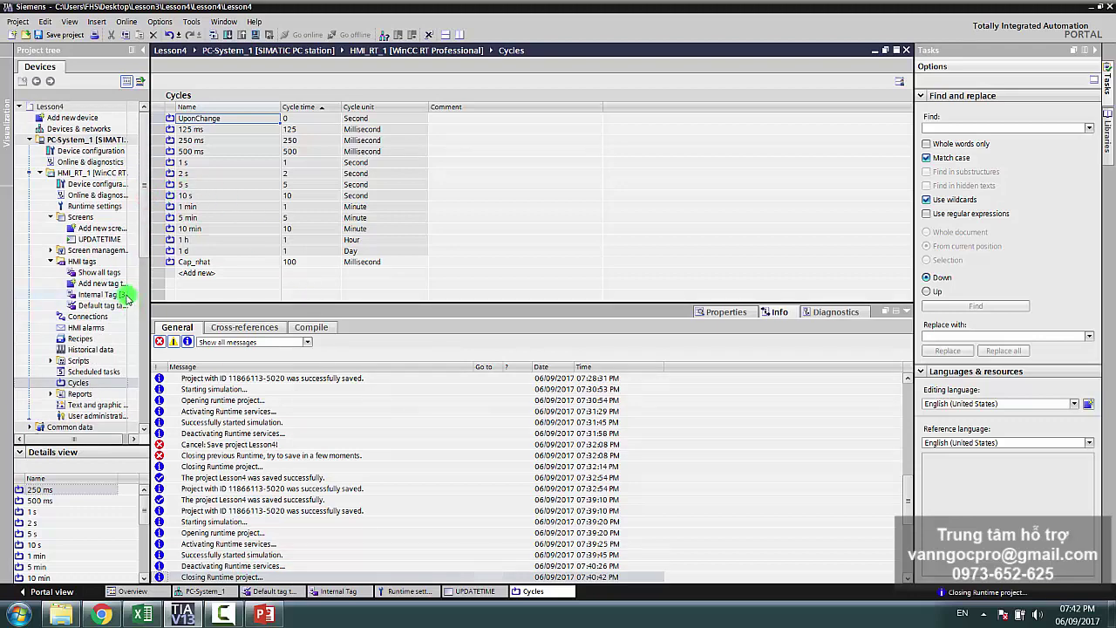
pyautogui.moveTo(142, 148)
pyautogui.mouseDown()
pyautogui.moveTo(148, 193)
pyautogui.moveTo(138, 146)
pyautogui.mouseUp()
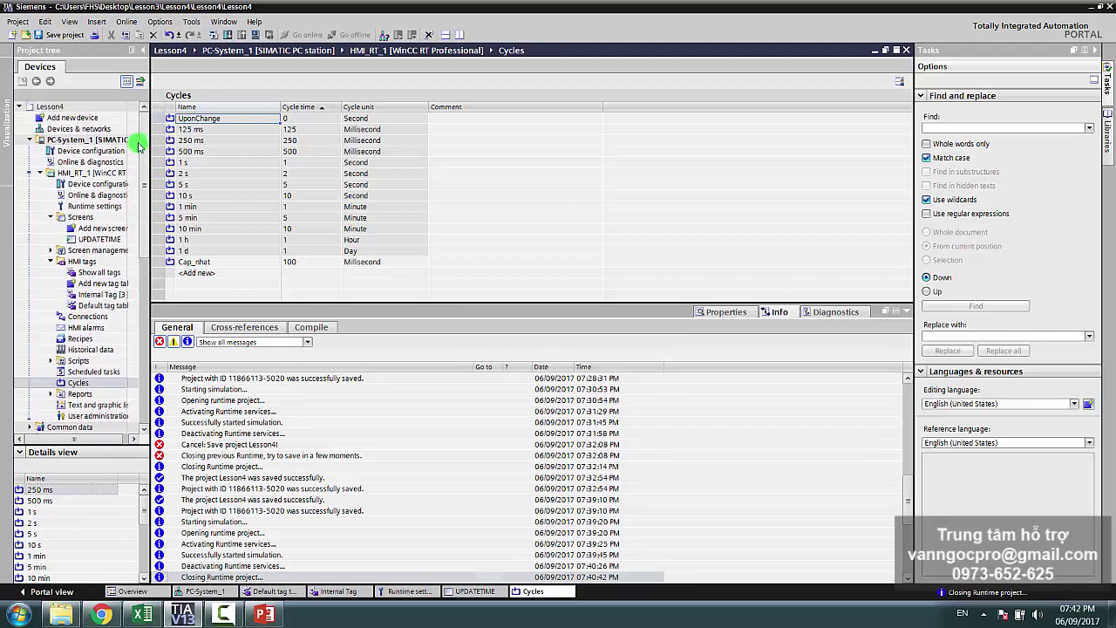
pyautogui.click(96, 239)
pyautogui.moveTo(151, 228); pyautogui.dragTo(194, 235)
pyautogui.doubleClick(109, 241)
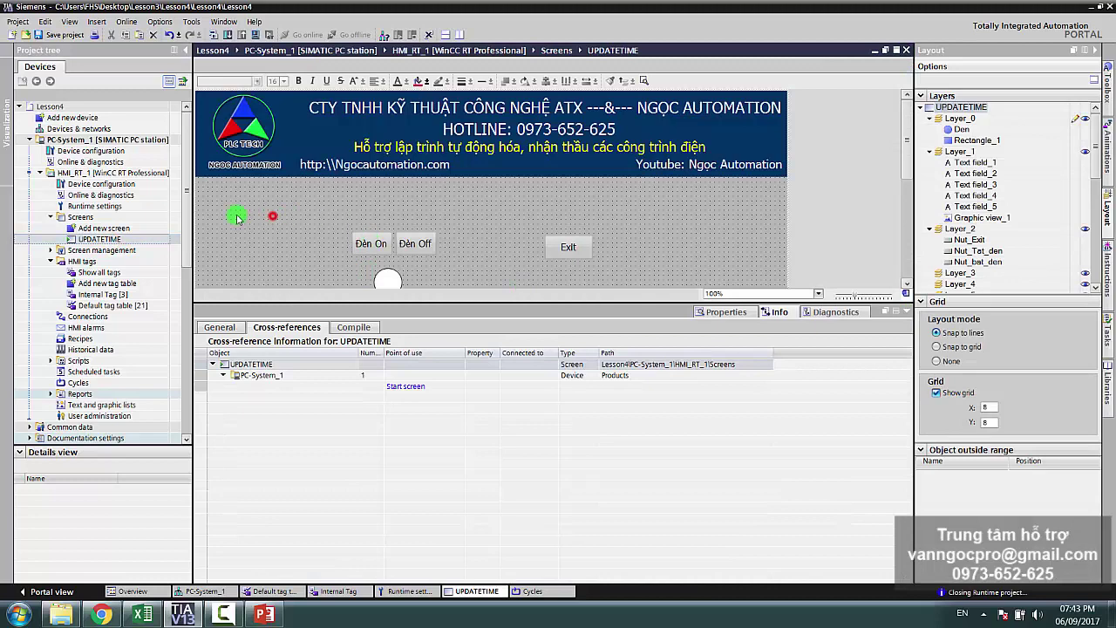
# Open the dynamization overview for the UPDATETIME screen.
pyautogui.click(84, 239)
pyautogui.rightClick(84, 239)
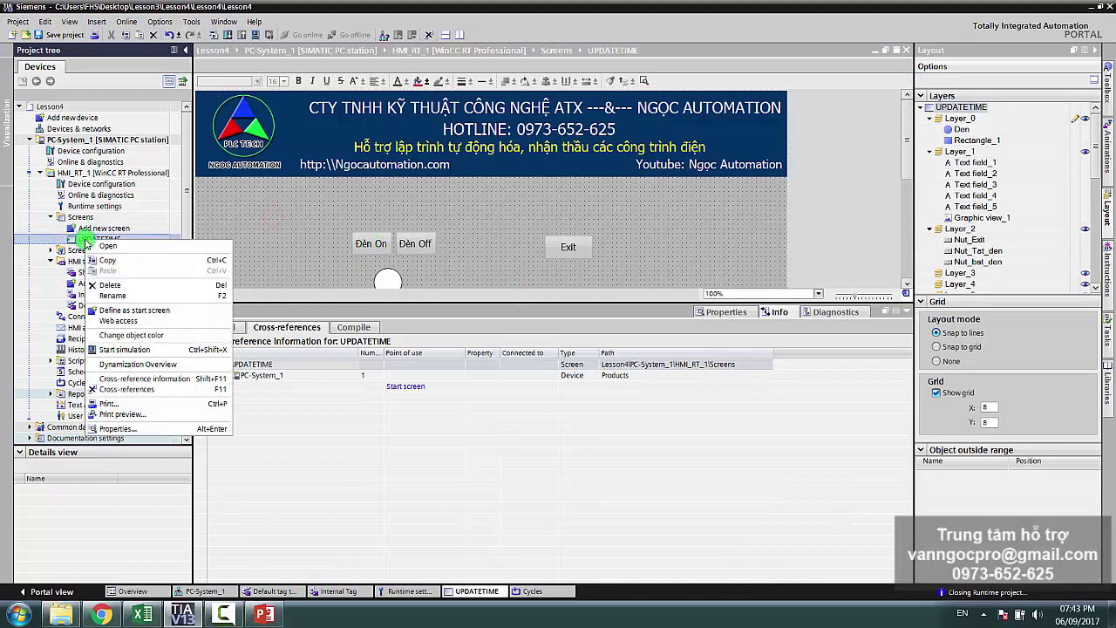
pyautogui.click(146, 366)
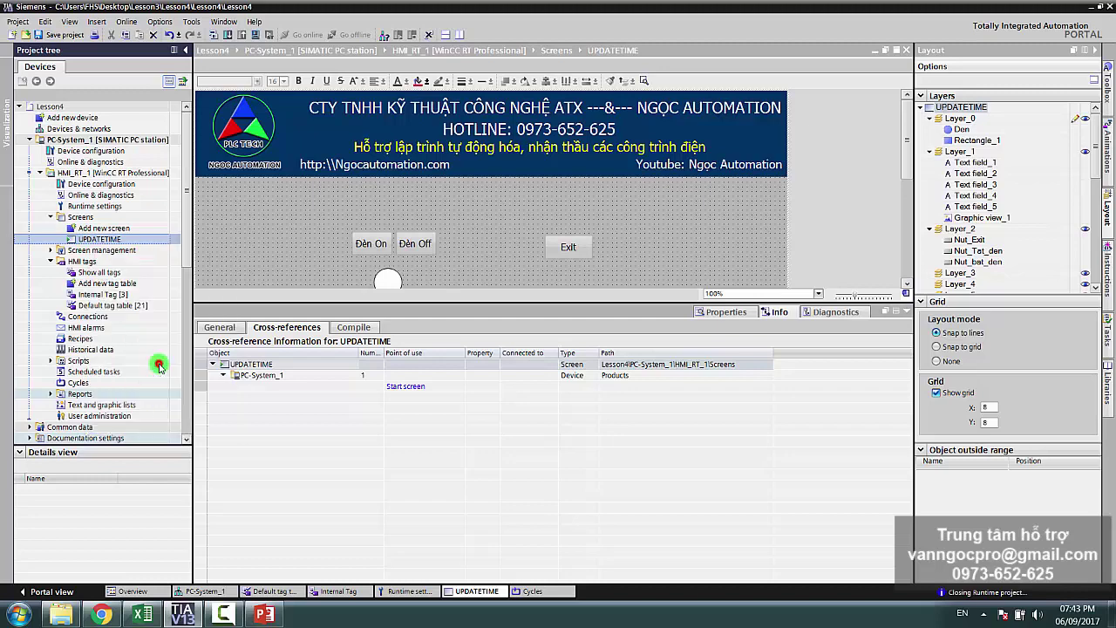
pyautogui.click(159, 366)
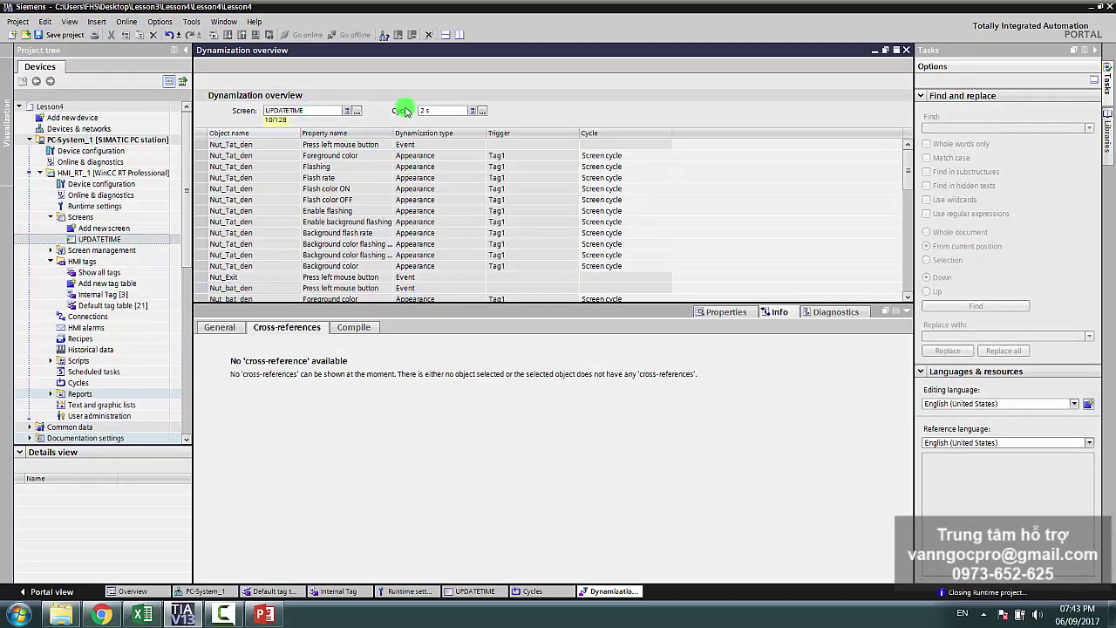
# Set the UPDATETIME screen's cycle to UponChange in the dynamization overview.
pyautogui.click(319, 110)
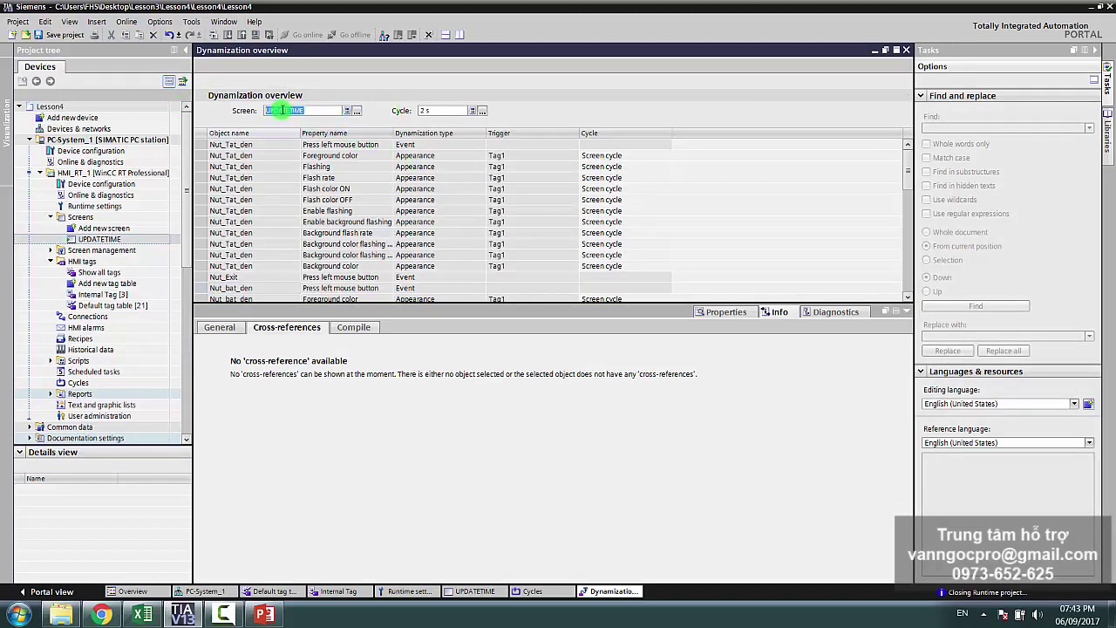
pyautogui.click(429, 111)
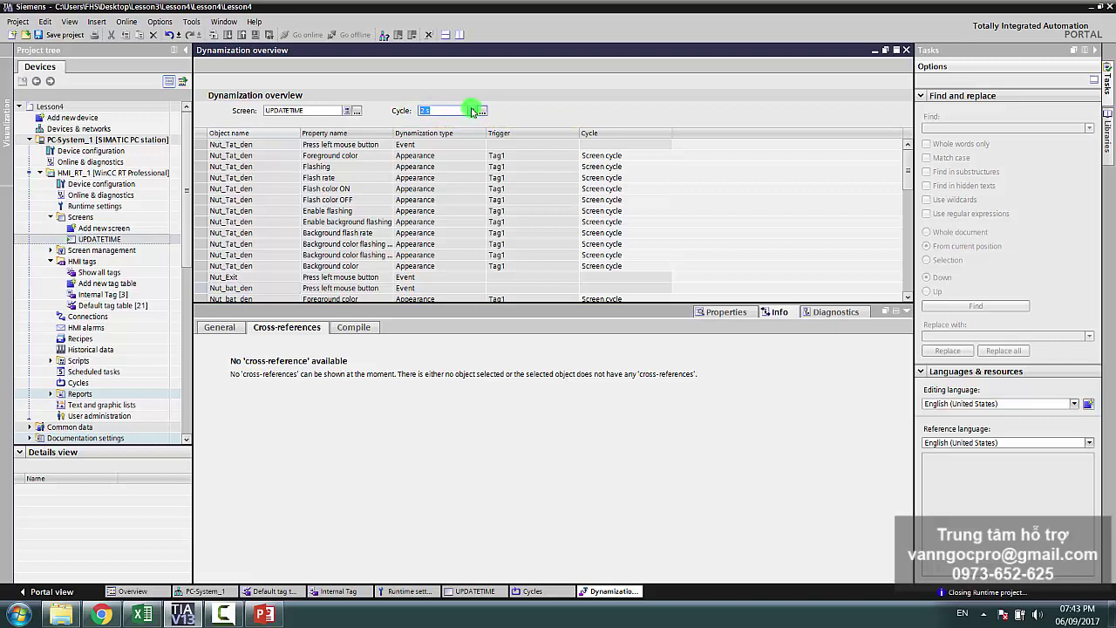
pyautogui.click(472, 110)
pyautogui.click(481, 111)
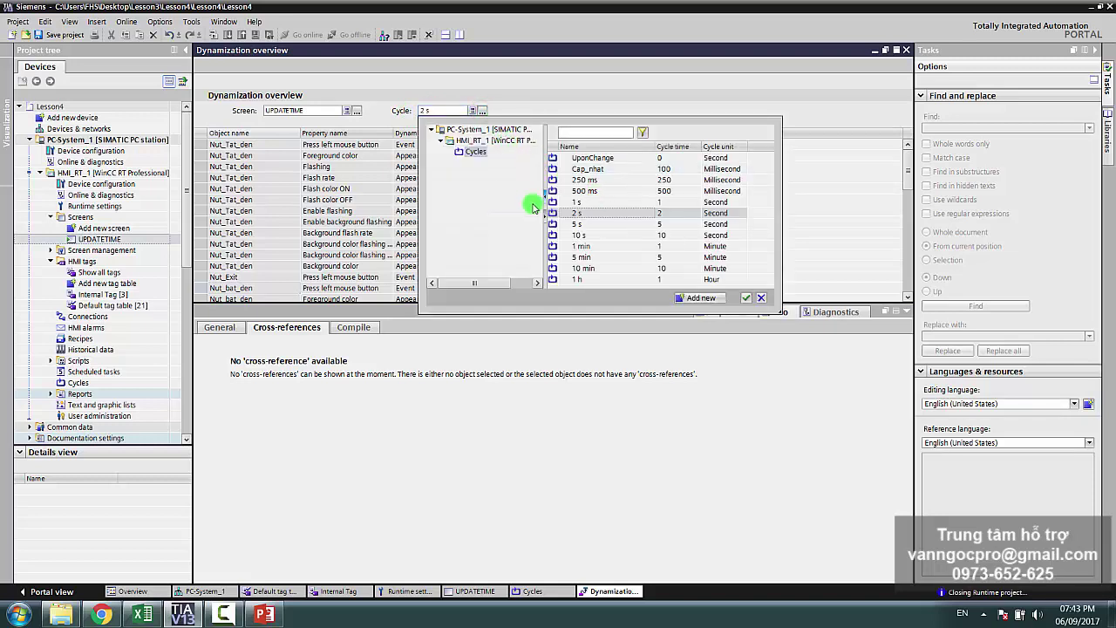
pyautogui.click(586, 169)
pyautogui.click(598, 158)
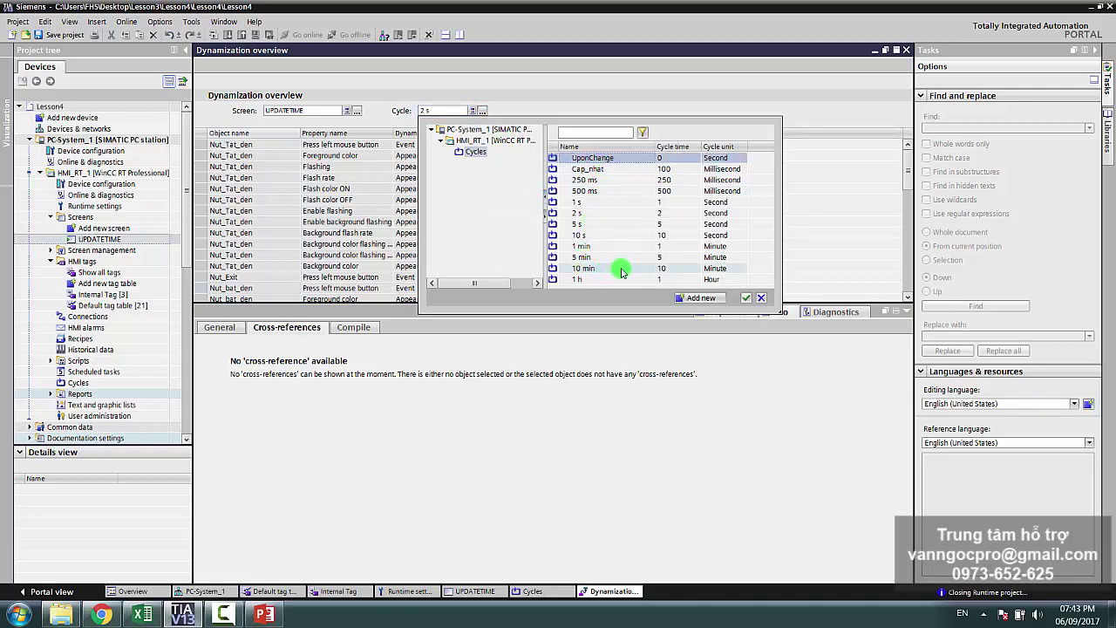
pyautogui.click(742, 299)
pyautogui.click(433, 167)
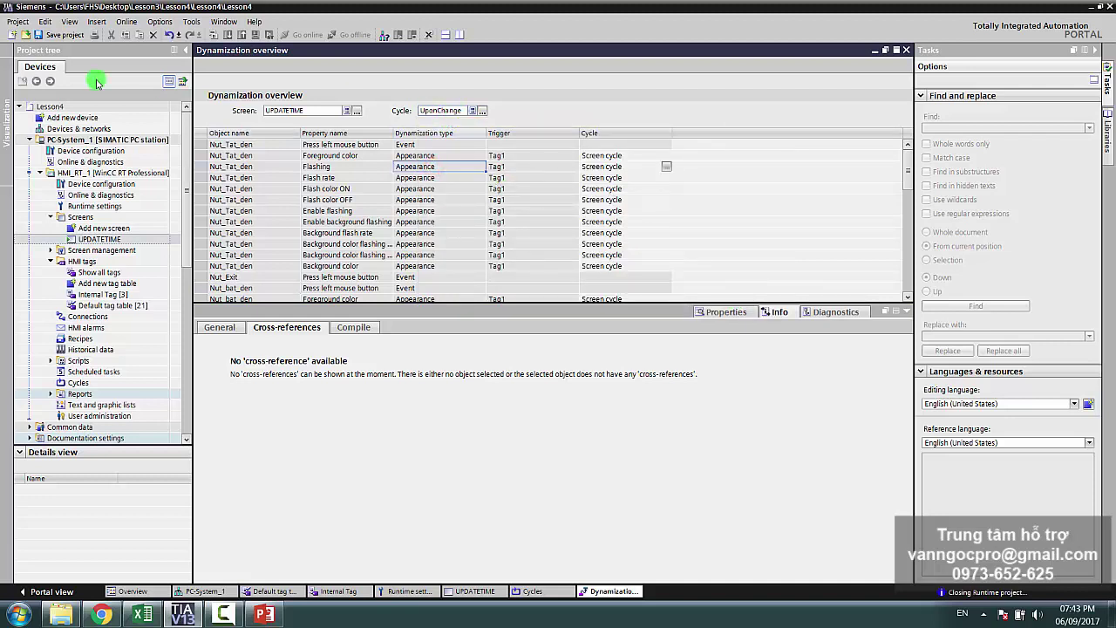
# Save the project and start the runtime simulation from the UPDATETIME screen.
pyautogui.click(65, 39)
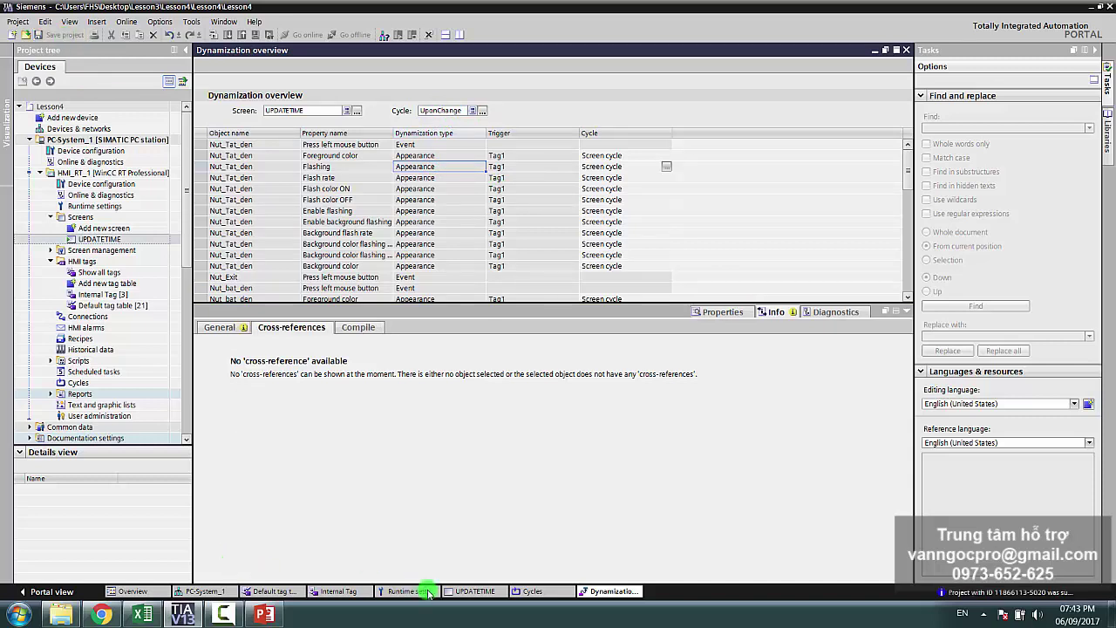
pyautogui.click(462, 591)
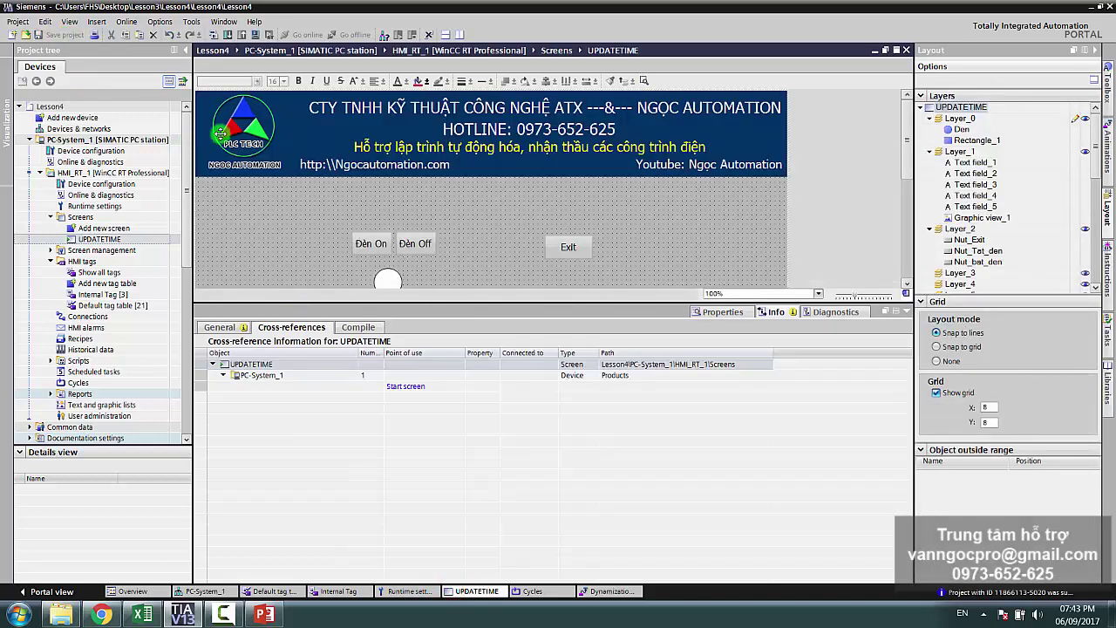
pyautogui.click(254, 35)
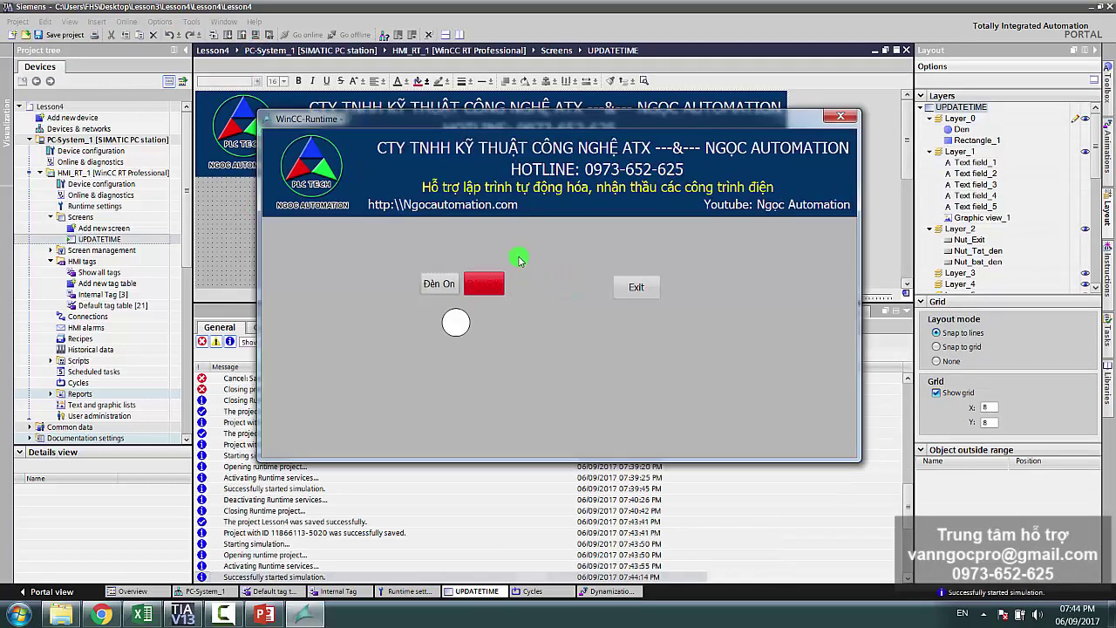
# Test the runtime's response by repeatedly switching the lamp on and off with Đèn On and Đèn Off.
pyautogui.moveTo(490, 119); pyautogui.dragTo(478, 106)
pyautogui.click(429, 272)
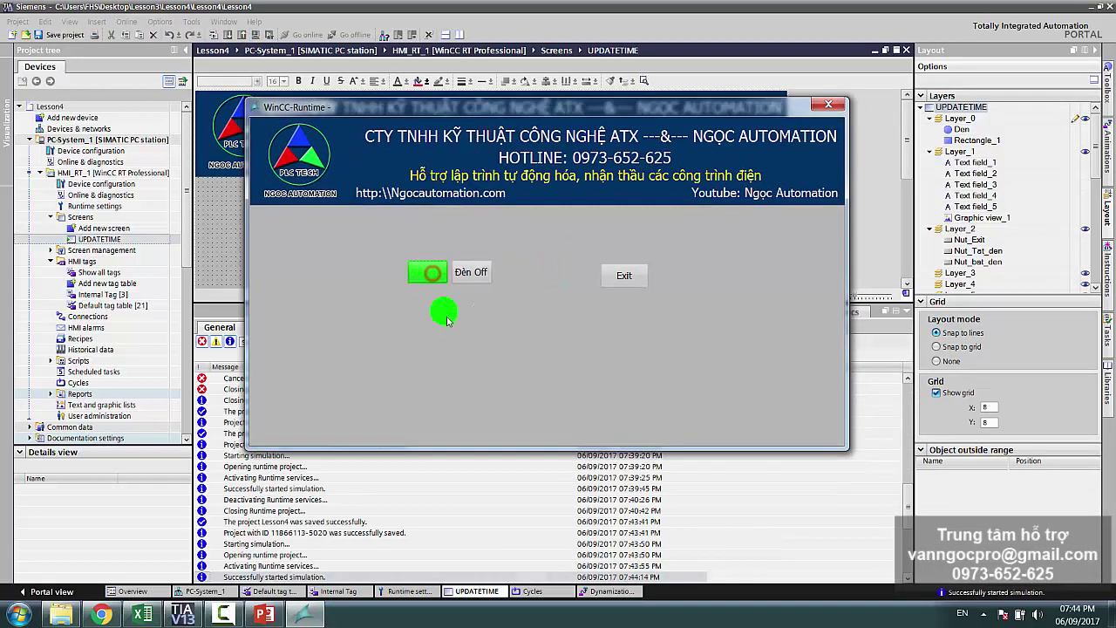
pyautogui.click(462, 277)
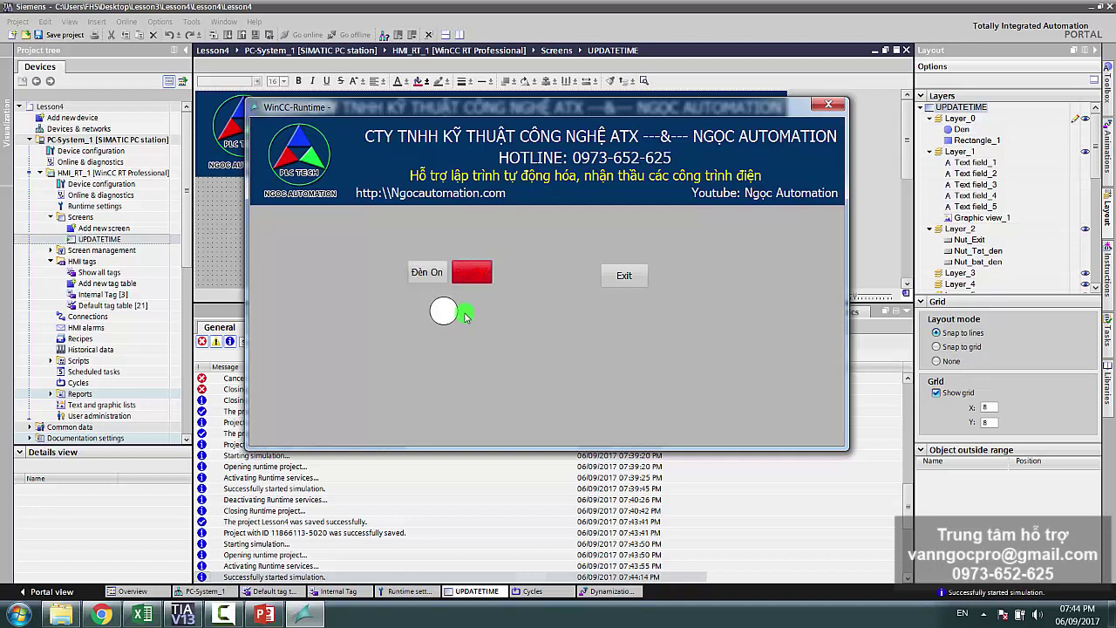
pyautogui.click(436, 276)
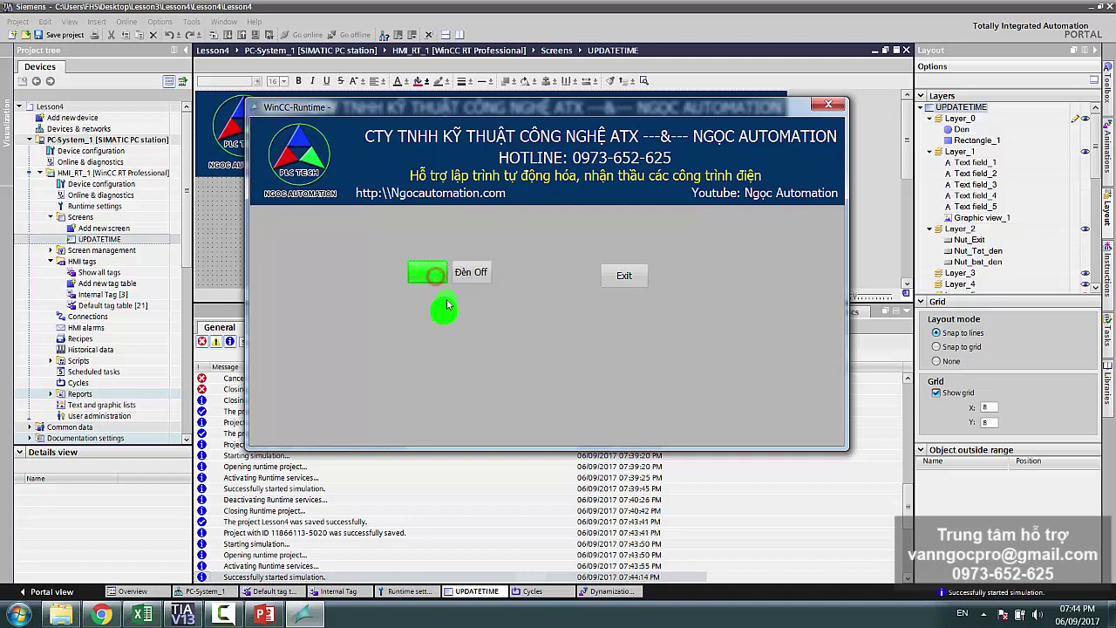
pyautogui.click(475, 273)
pyautogui.click(431, 274)
pyautogui.click(468, 276)
pyautogui.click(429, 273)
pyautogui.click(470, 273)
pyautogui.click(429, 273)
pyautogui.click(469, 275)
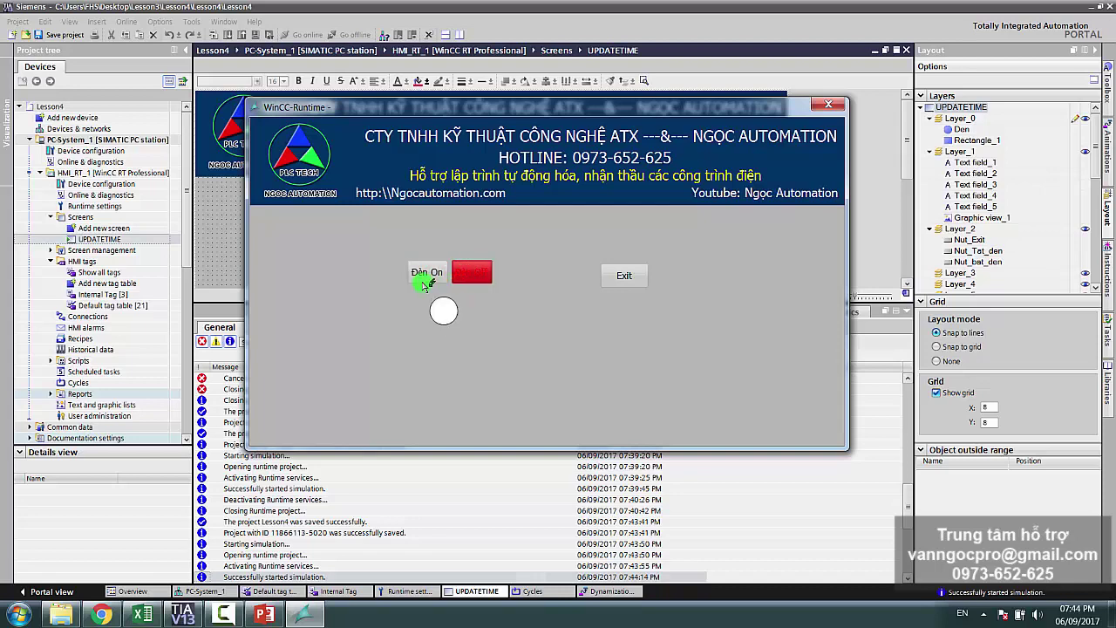
pyautogui.click(425, 280)
pyautogui.click(471, 274)
pyautogui.click(433, 279)
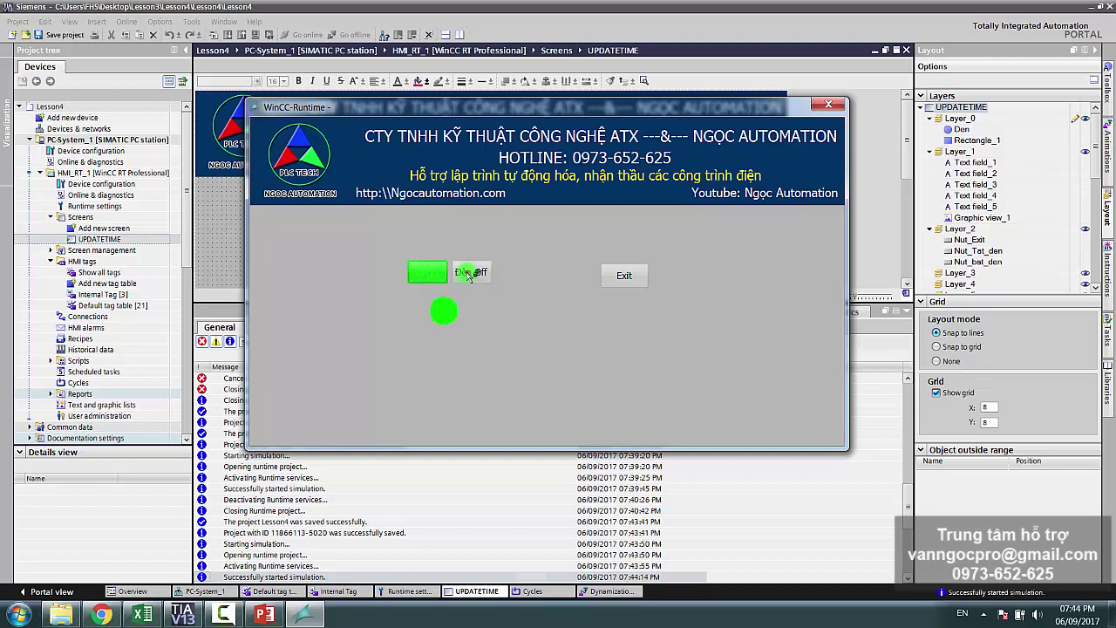
pyautogui.click(469, 274)
pyautogui.click(440, 273)
pyautogui.click(478, 276)
pyautogui.click(440, 272)
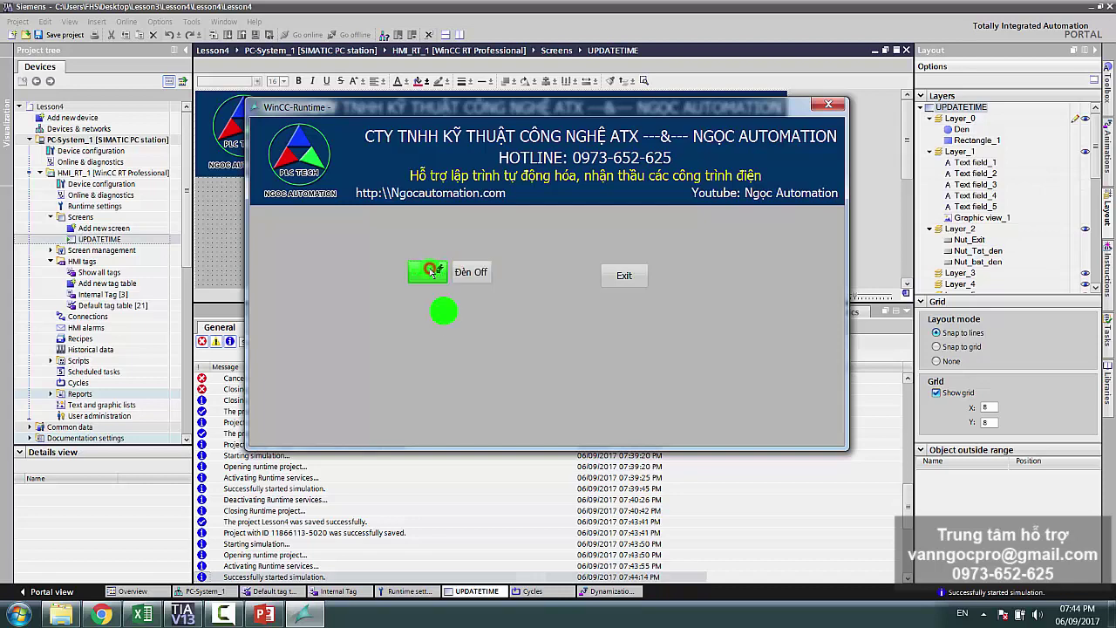
# Switch to the Thuyet_minh presentation in PowerPoint and display slide 2, the layout and update time title.
pyautogui.click(264, 614)
pyautogui.click(536, 325)
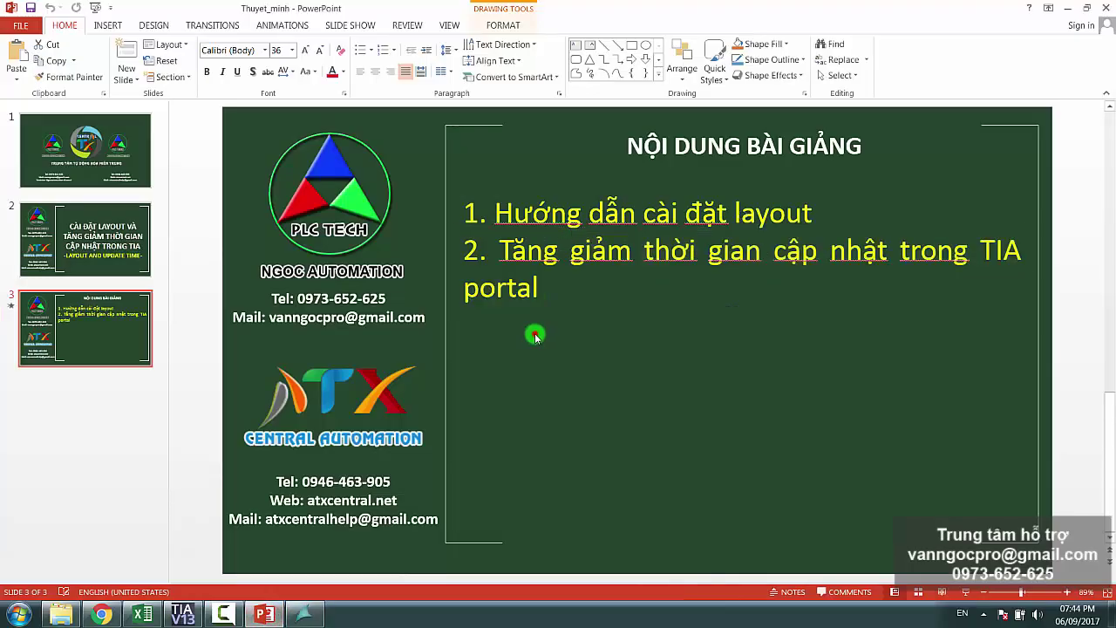
pyautogui.click(105, 248)
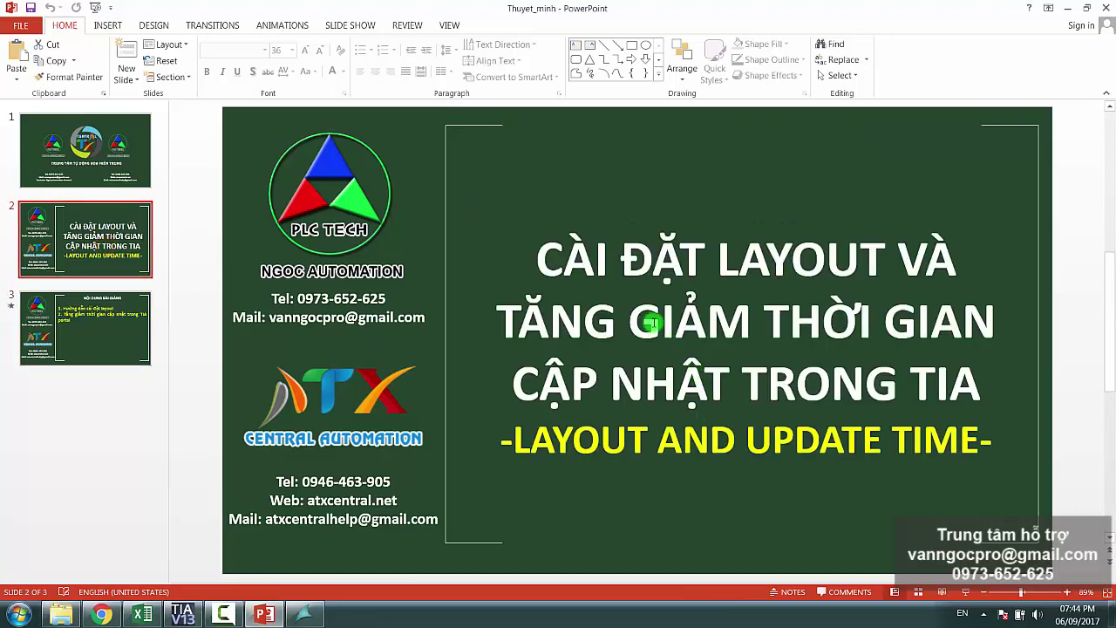